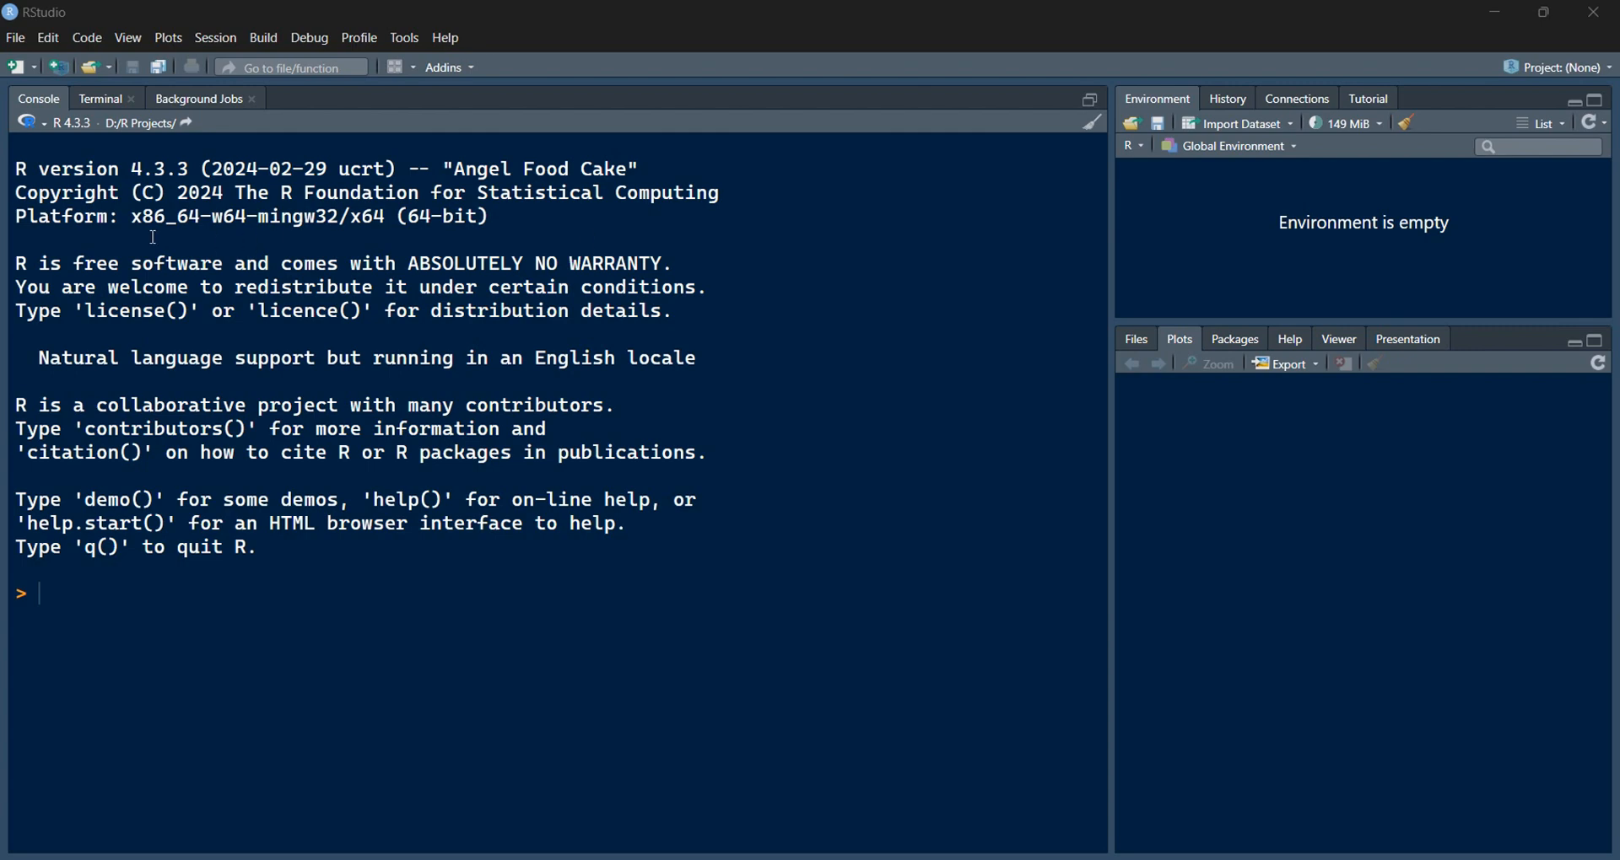
Step: Select the R startup banner and the 4.3.3 version number in the console, then clear the selection
{"action": "left_click_drag", "start_coordinate": [20, 163], "coordinate": [635, 540]}
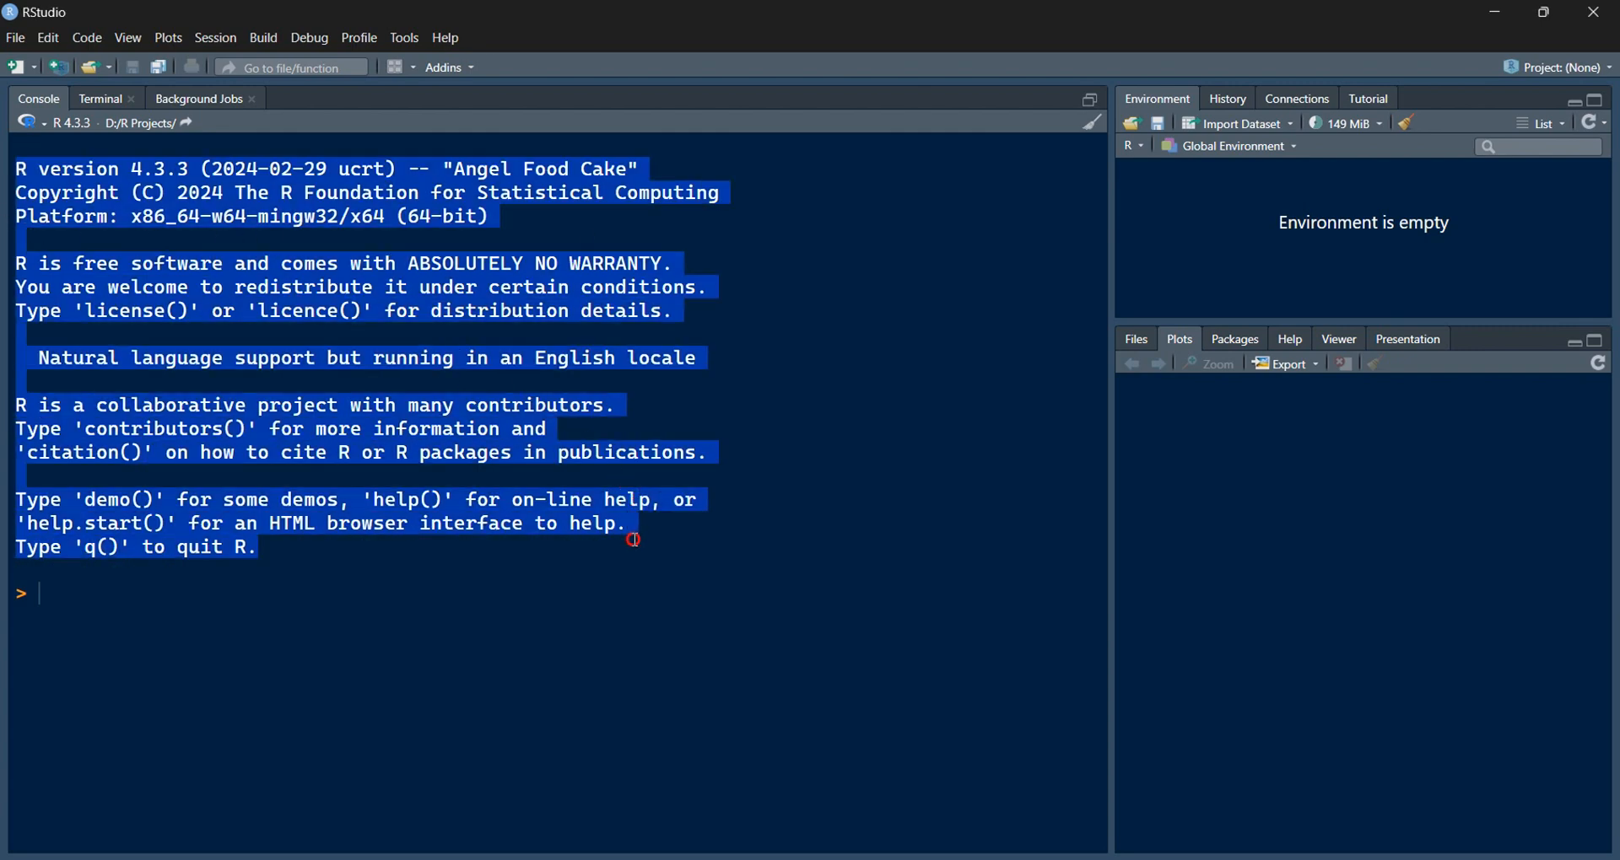
{"action": "left_click", "coordinate": [129, 169]}
{"action": "double_click", "coordinate": [130, 169]}
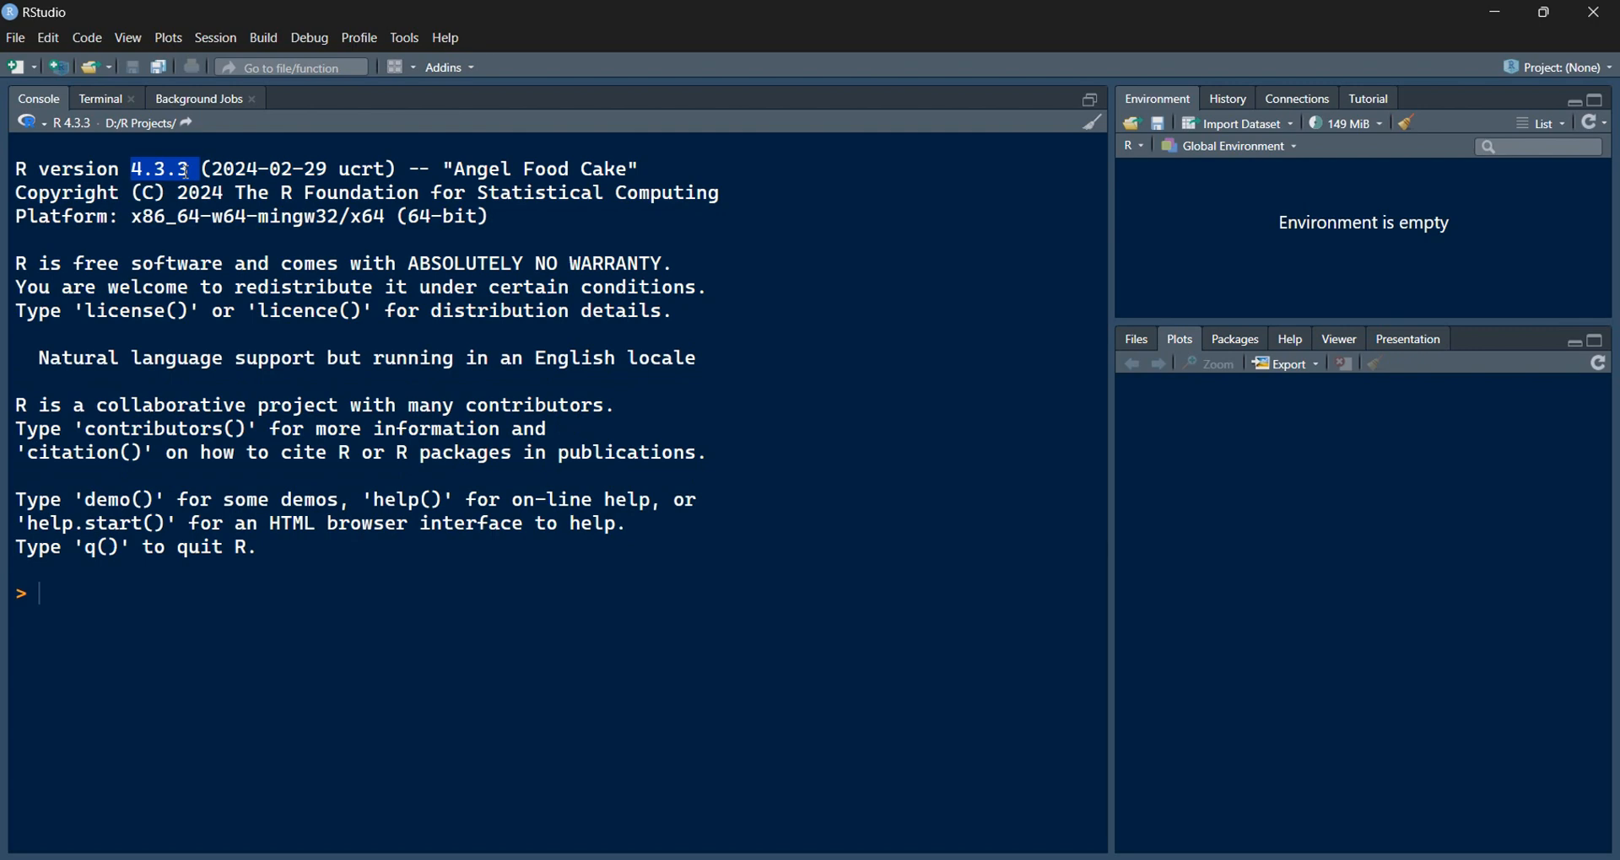
{"action": "left_click", "coordinate": [184, 230]}
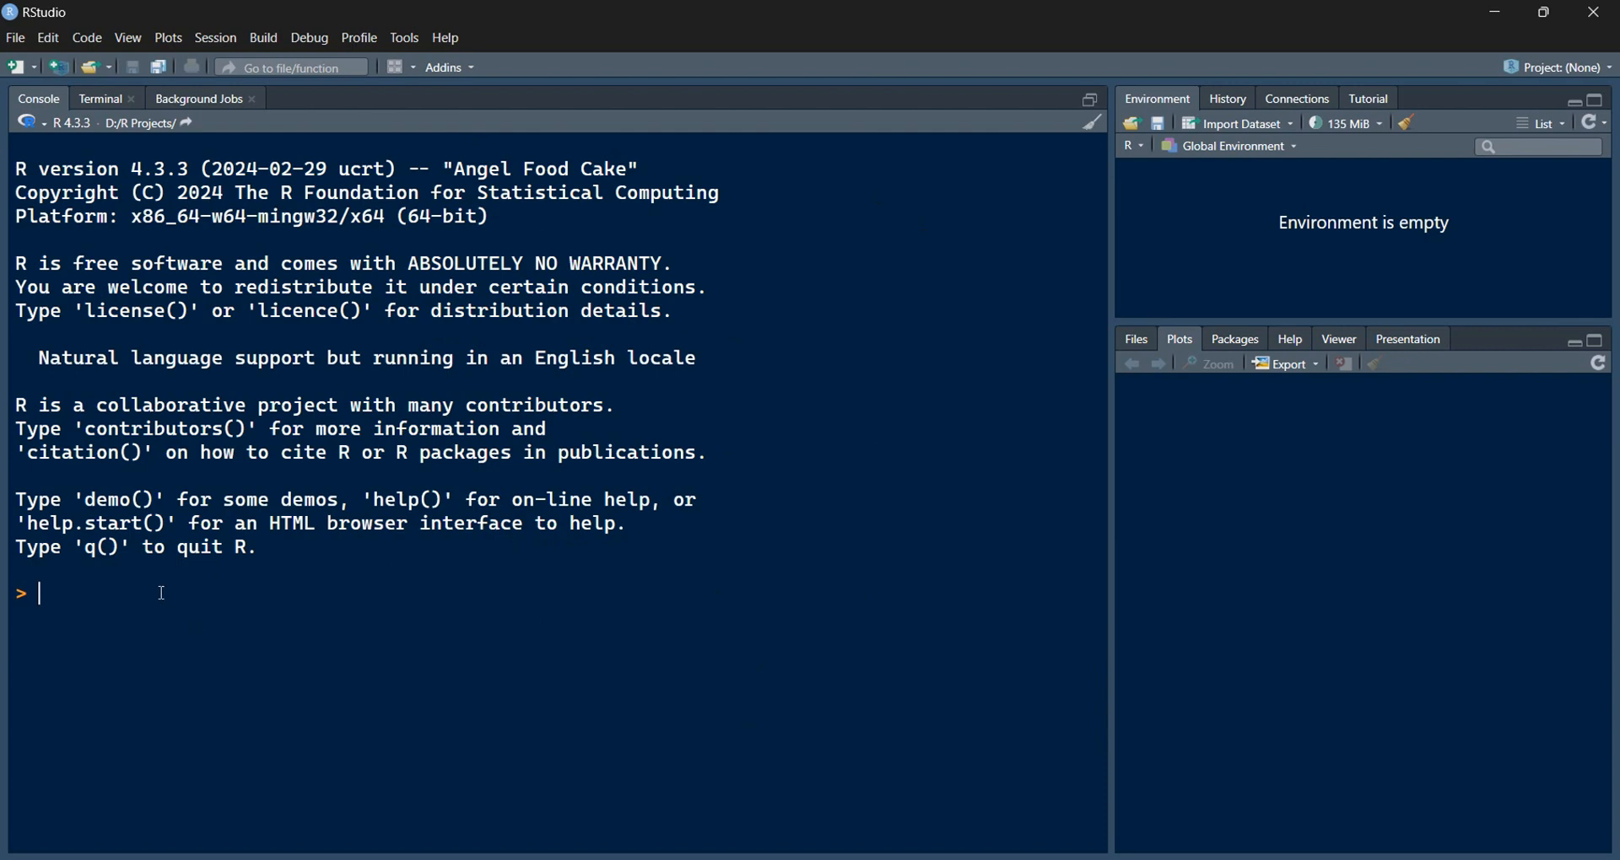
Step: Create a new blank R script, resize it against the console, then close Untitled1
{"action": "left_click", "coordinate": [15, 42]}
{"action": "mouse_move", "coordinate": [241, 77]}
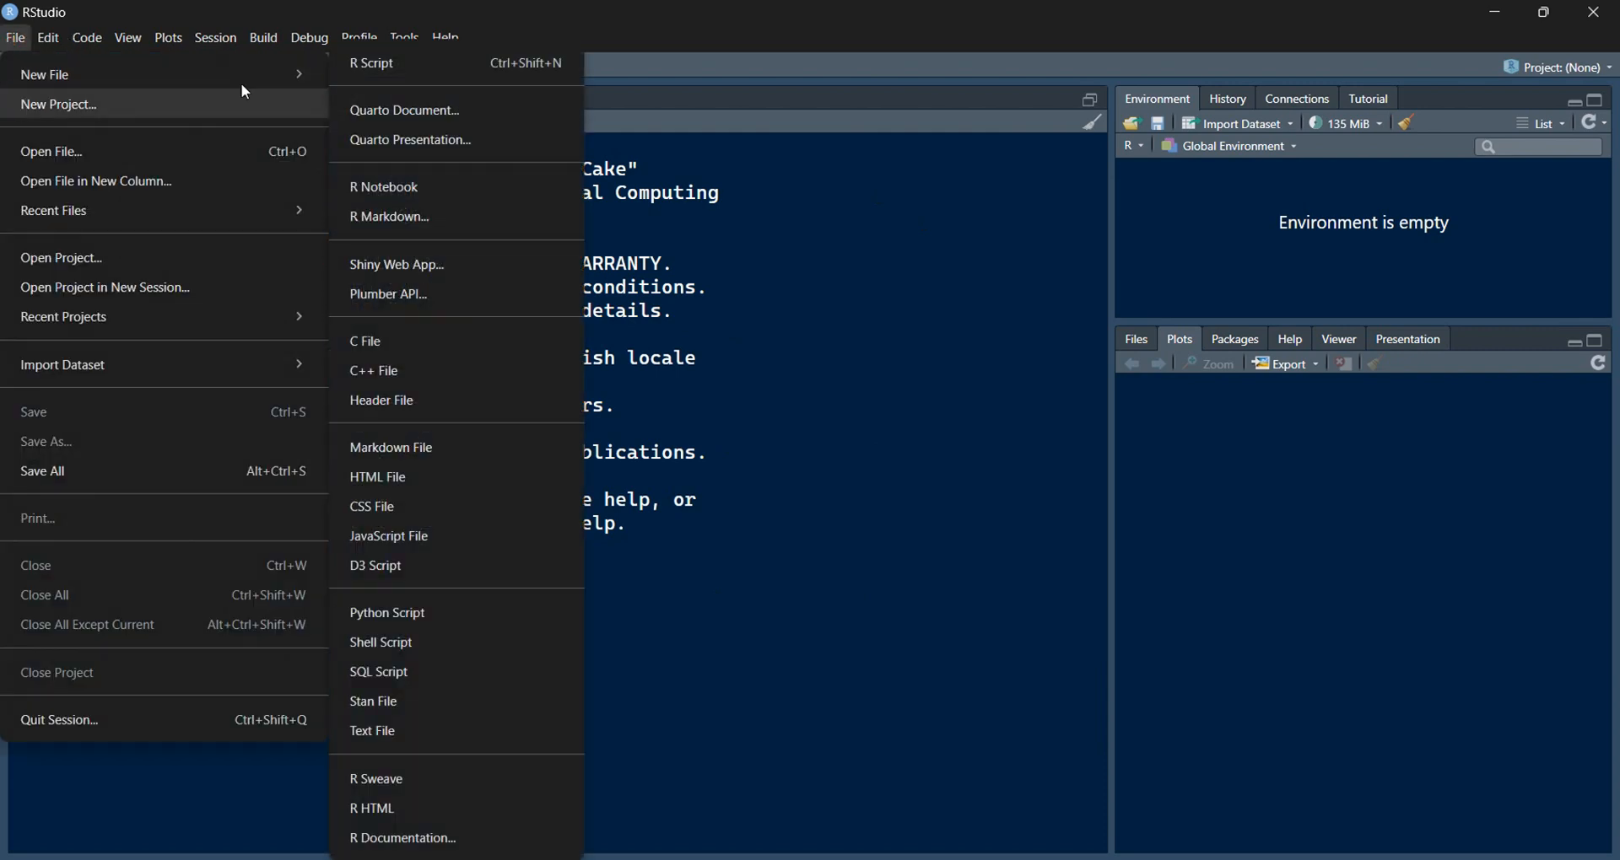
{"action": "left_click", "coordinate": [432, 72]}
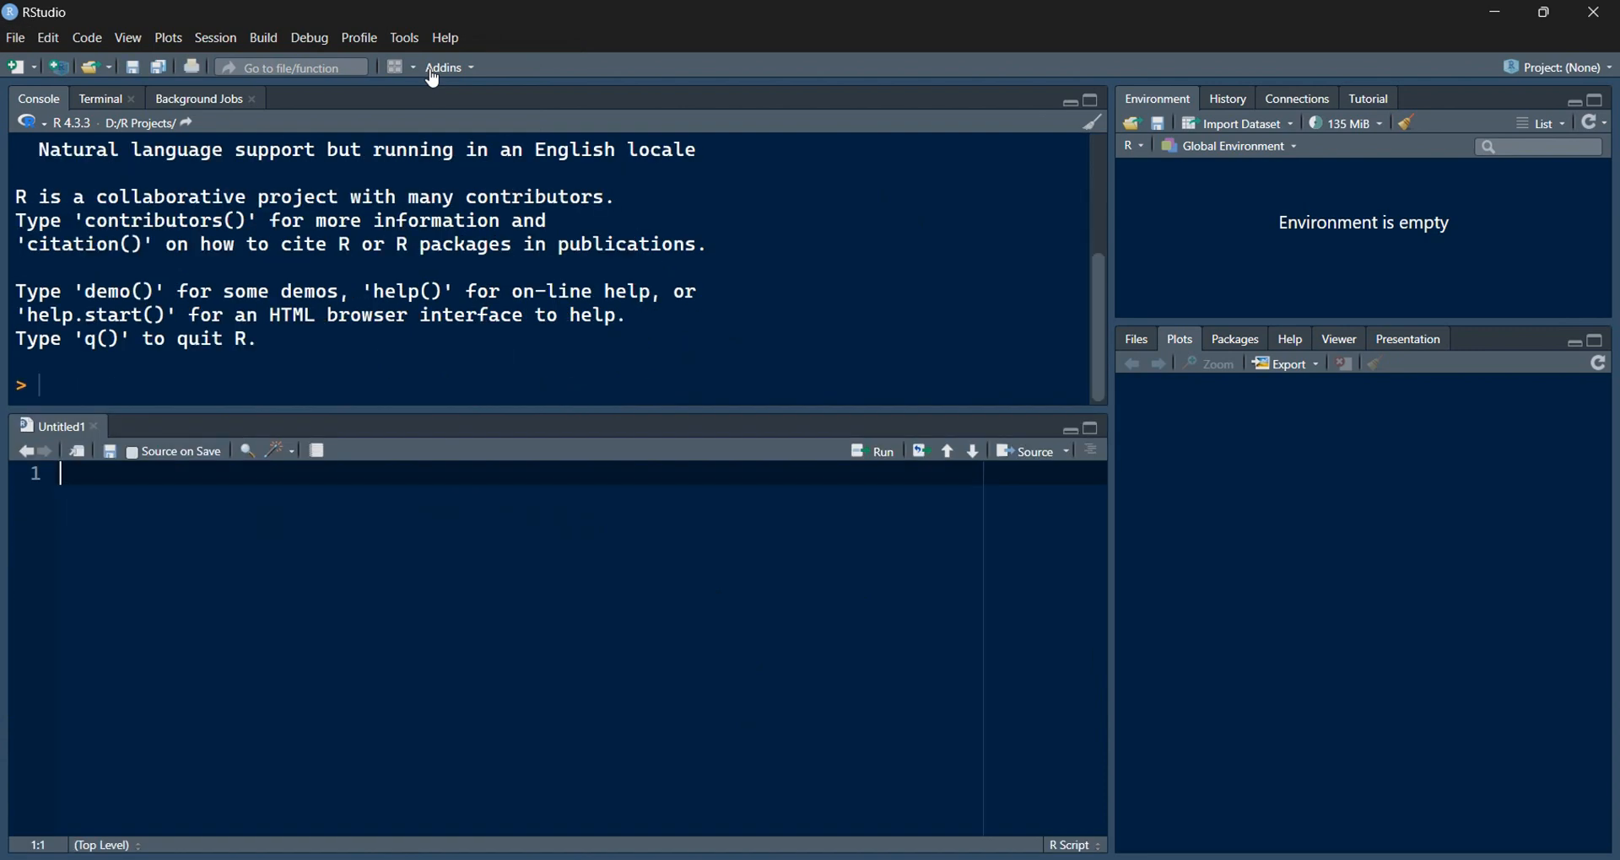
{"action": "left_click_drag", "start_coordinate": [334, 408], "coordinate": [351, 308]}
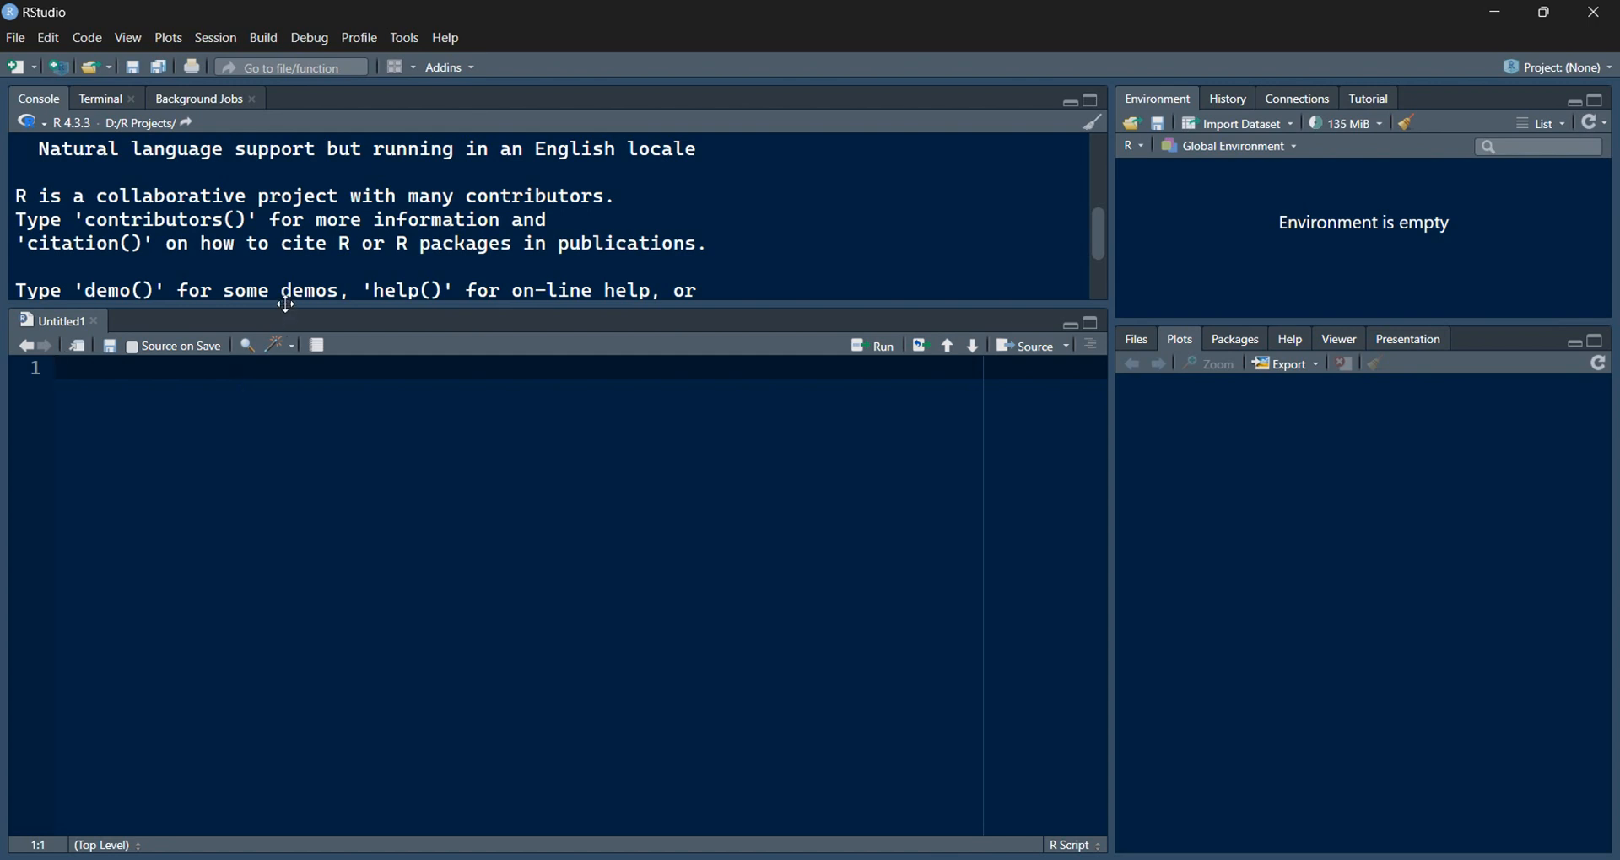
{"action": "left_click_drag", "start_coordinate": [282, 307], "coordinate": [248, 457]}
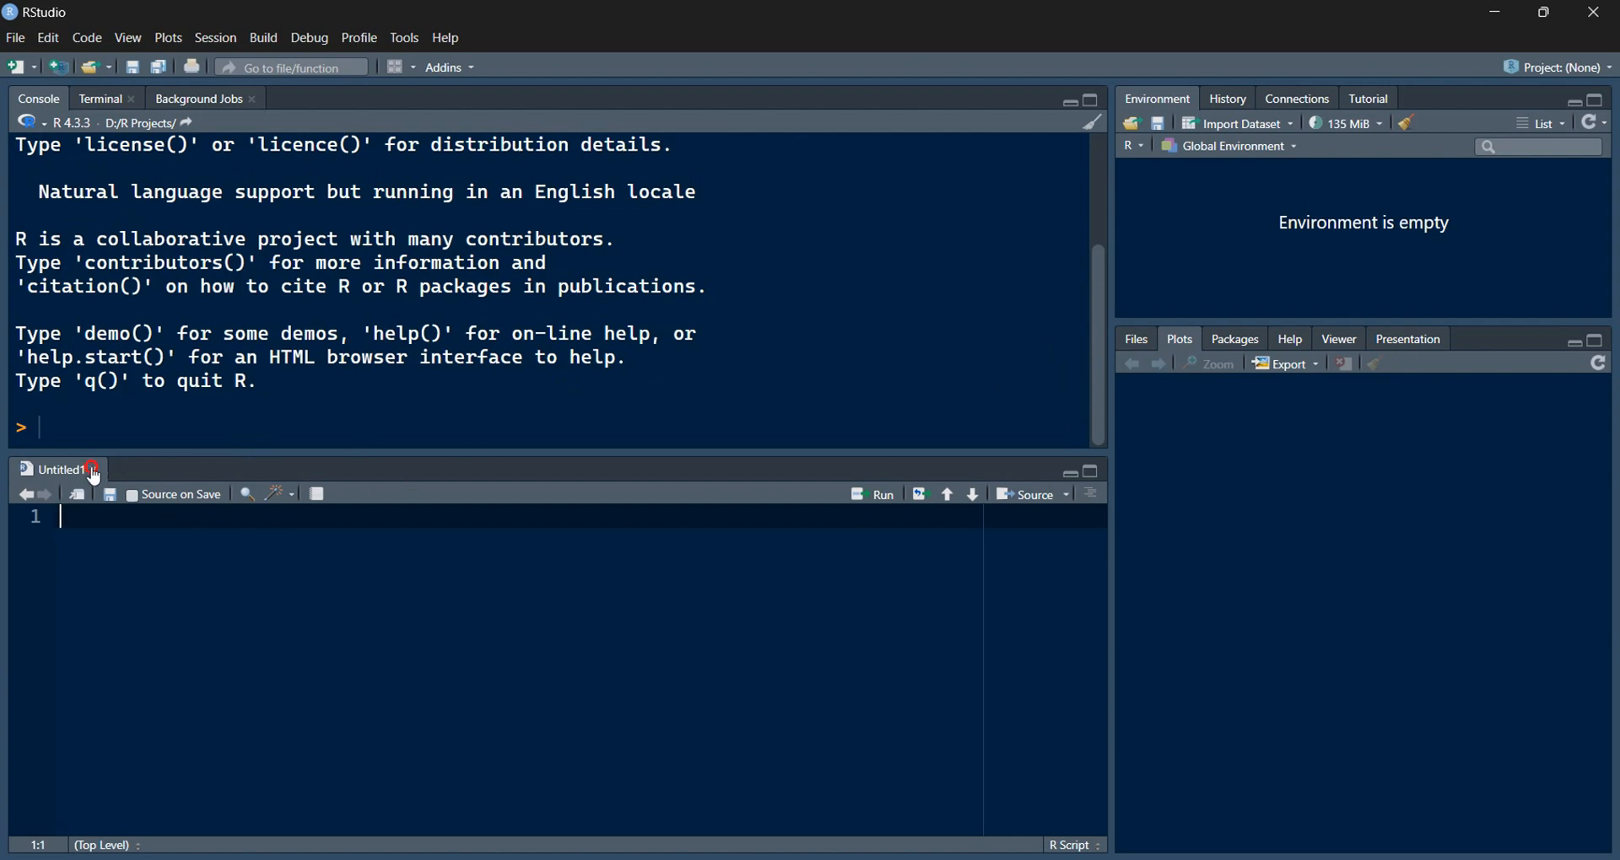
{"action": "left_click", "coordinate": [96, 469]}
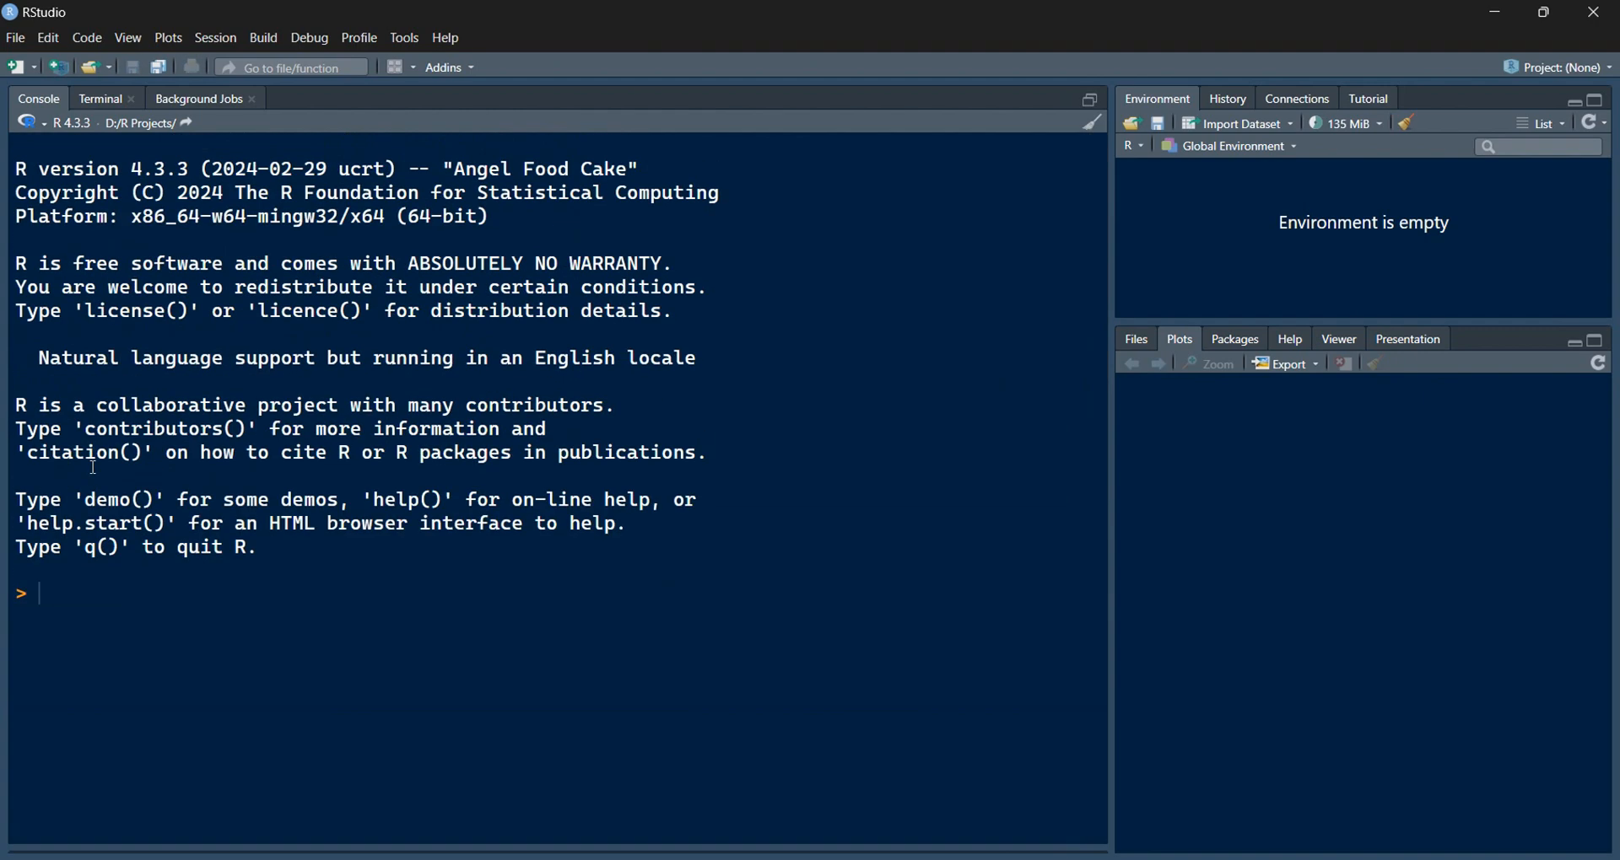
Step: Open the File > New File submenu, then move to the Tools menu
{"action": "left_click", "coordinate": [16, 38]}
{"action": "mouse_move", "coordinate": [99, 83]}
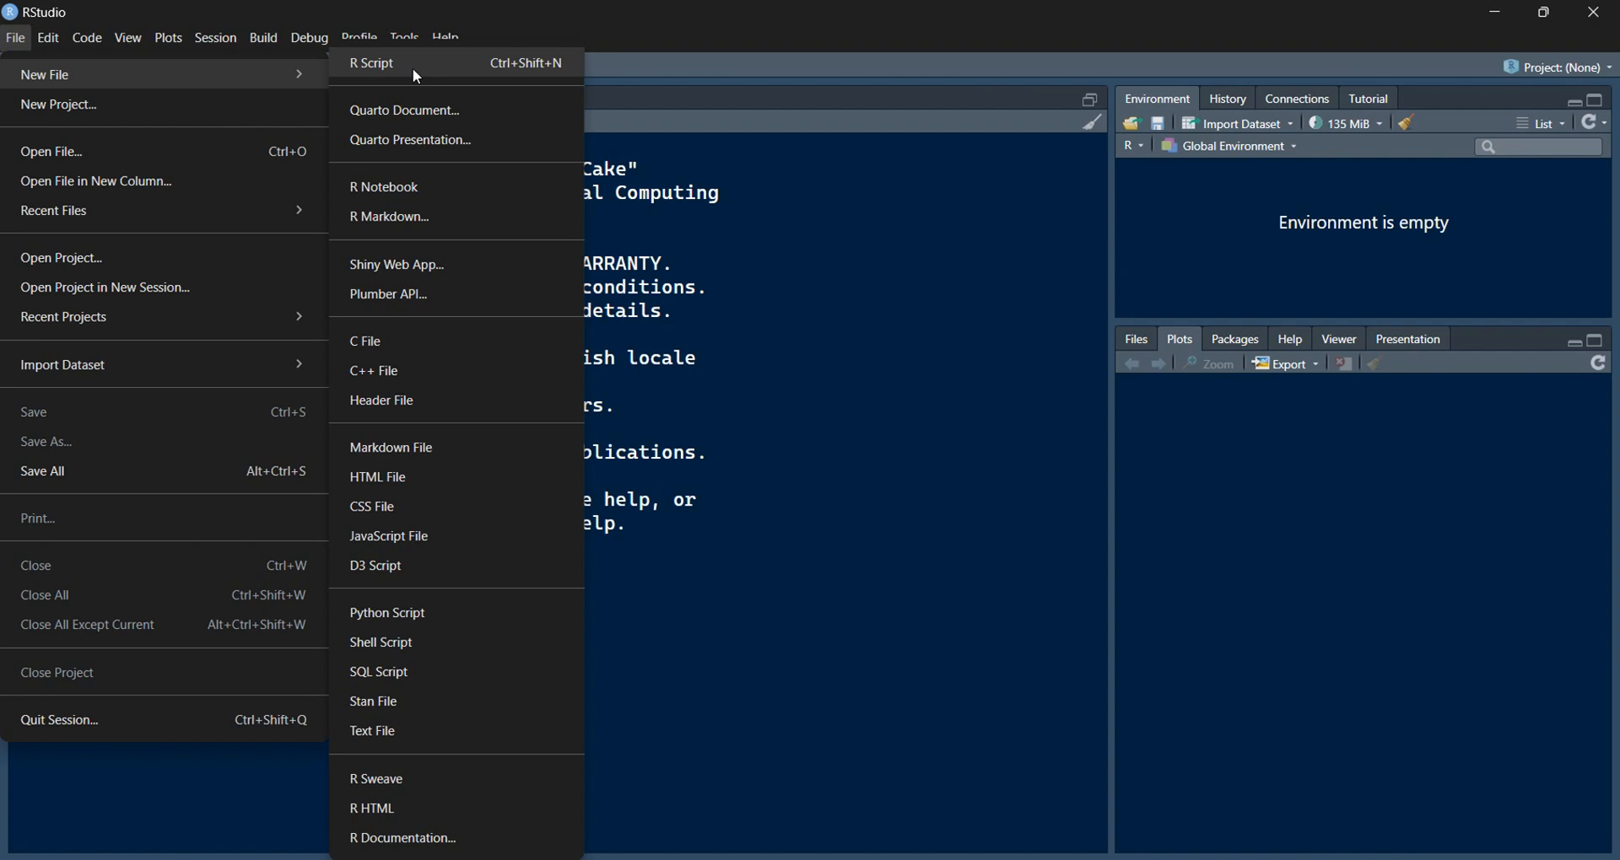
{"action": "mouse_move", "coordinate": [407, 37]}
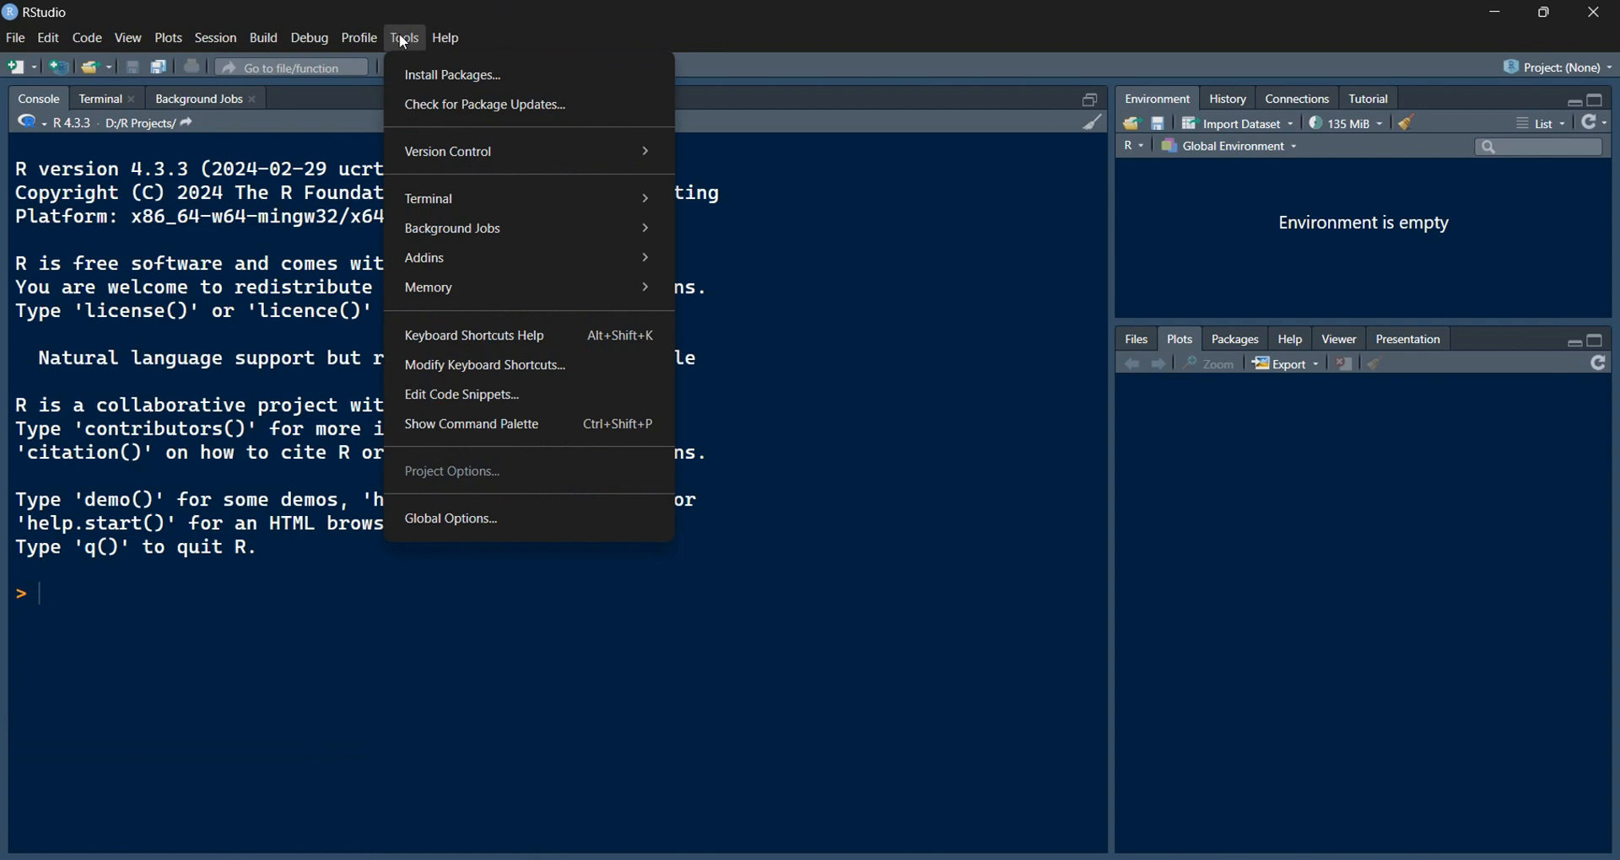
Step: Open Global Options and highlight the R-4.3.3 part of the R version path
{"action": "left_click", "coordinate": [489, 522]}
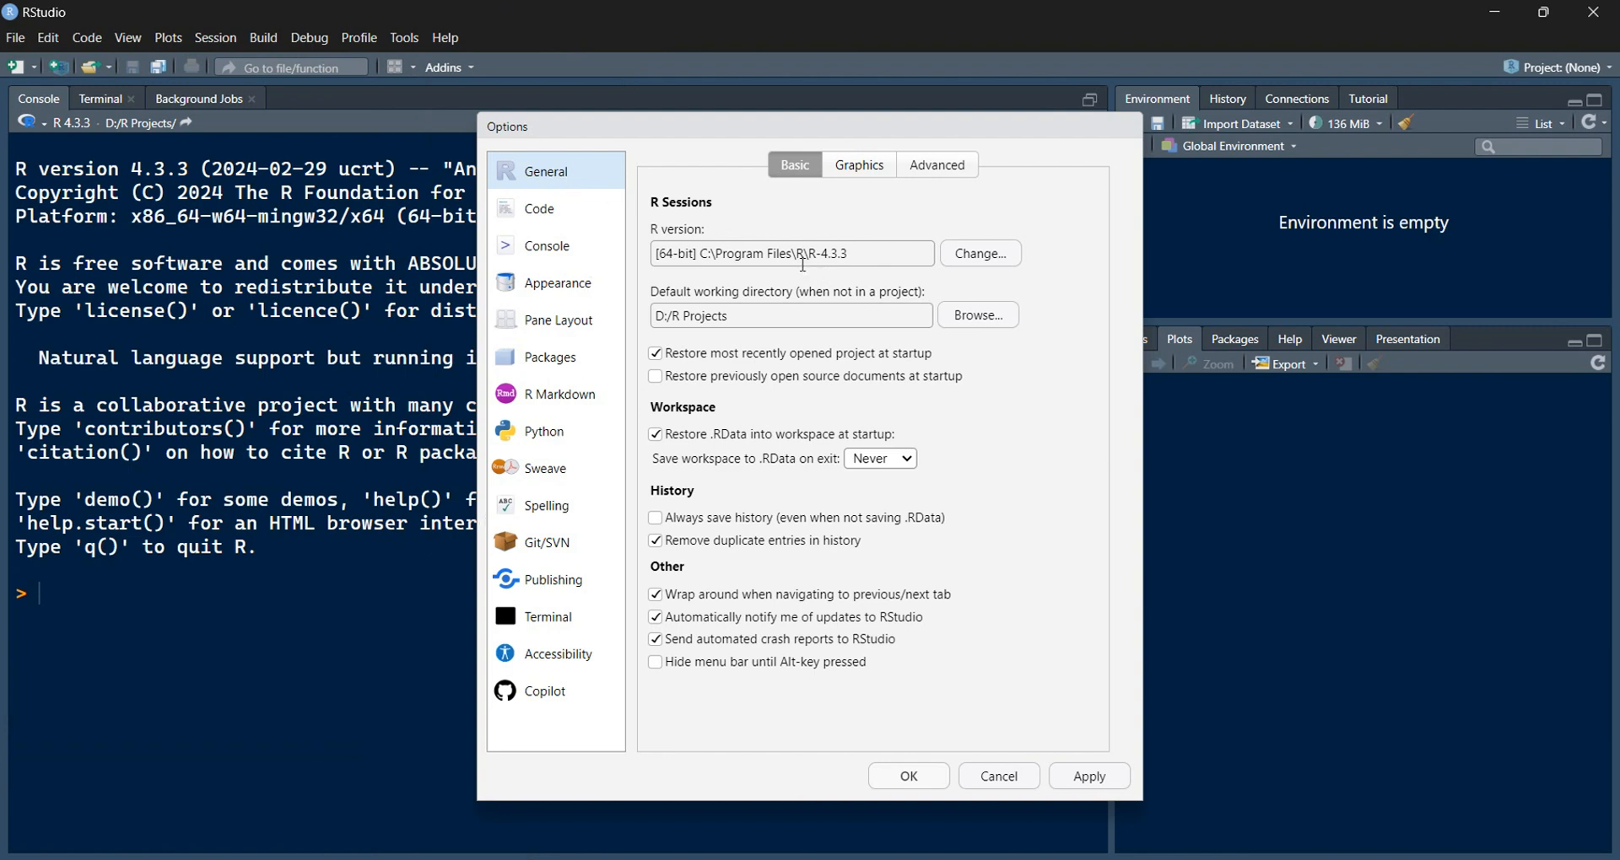
{"action": "left_click_drag", "start_coordinate": [854, 253], "coordinate": [644, 270]}
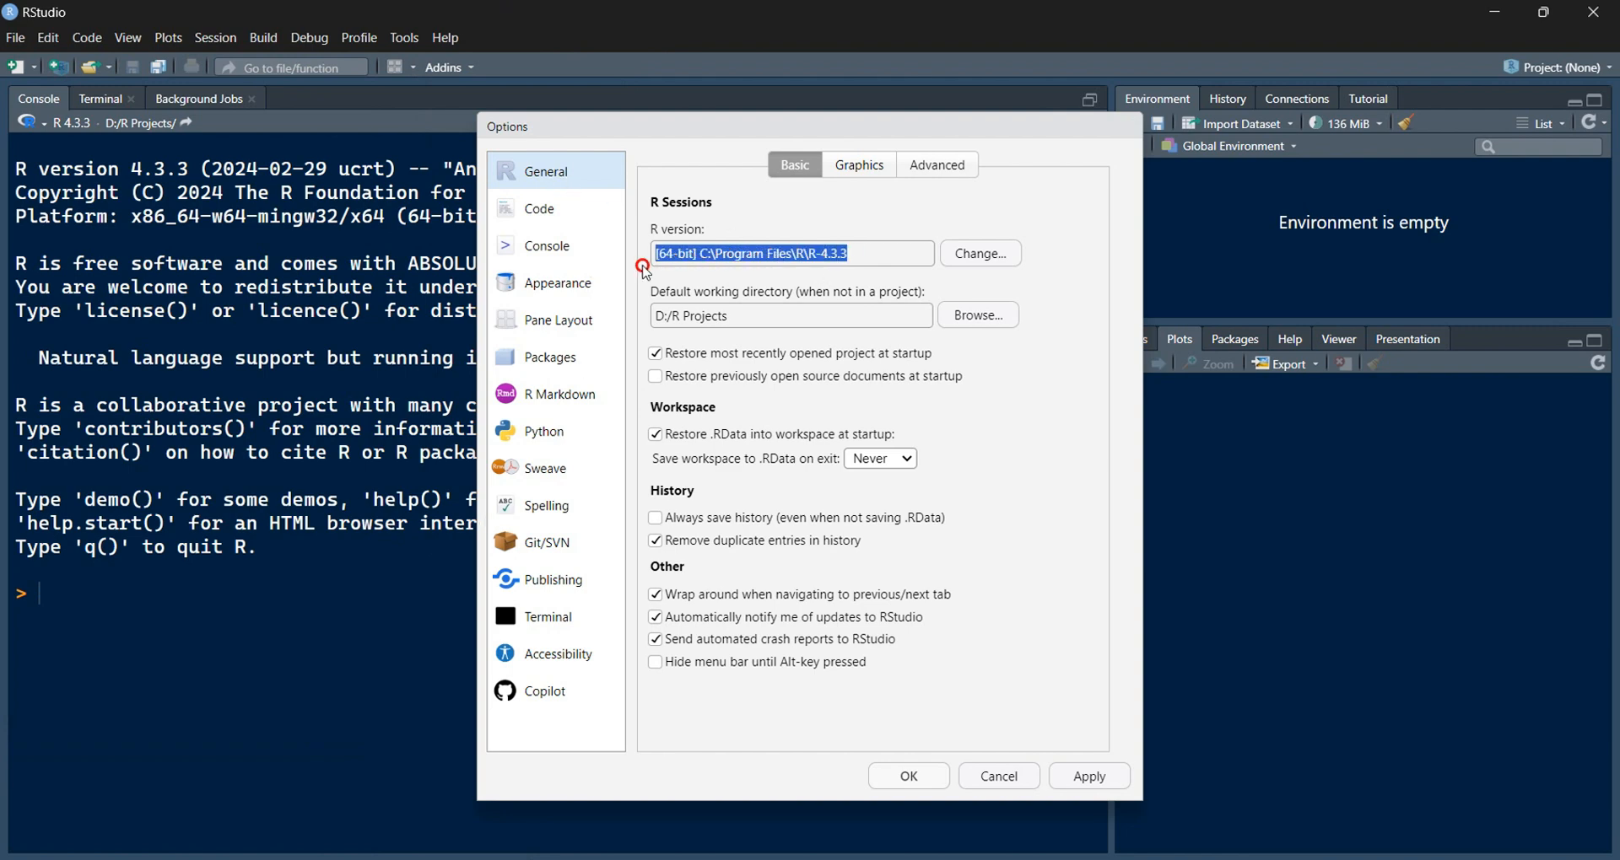
{"action": "left_click", "coordinate": [859, 256]}
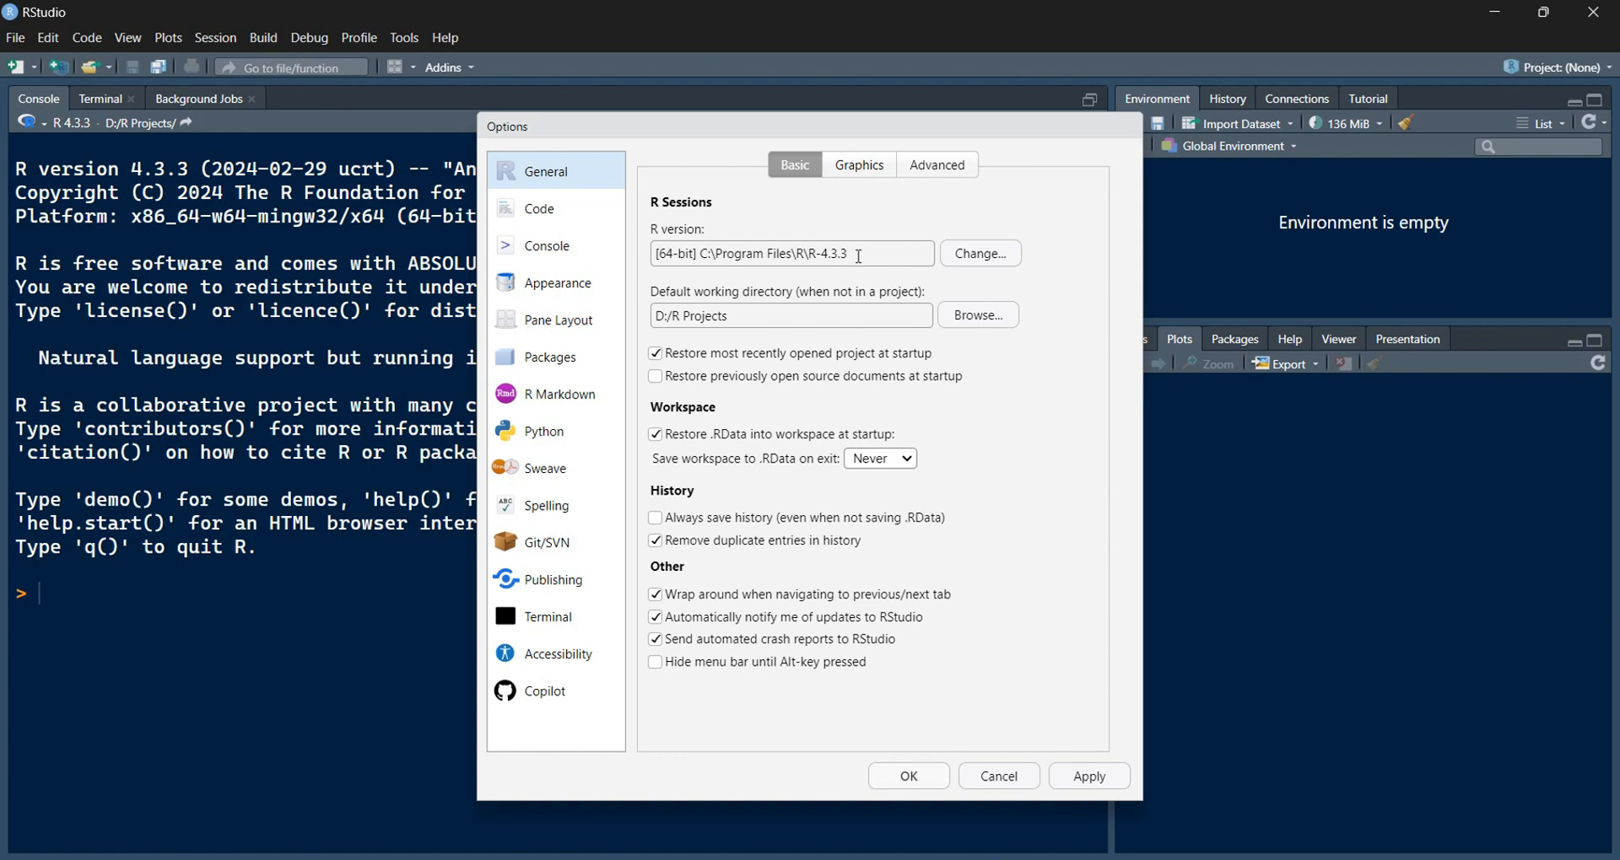
{"action": "left_click_drag", "start_coordinate": [859, 255], "coordinate": [809, 253]}
Step: Switch to the specific R version R-4.4.1, acknowledge the restart notice, and show Appearance settings
{"action": "left_click", "coordinate": [984, 255]}
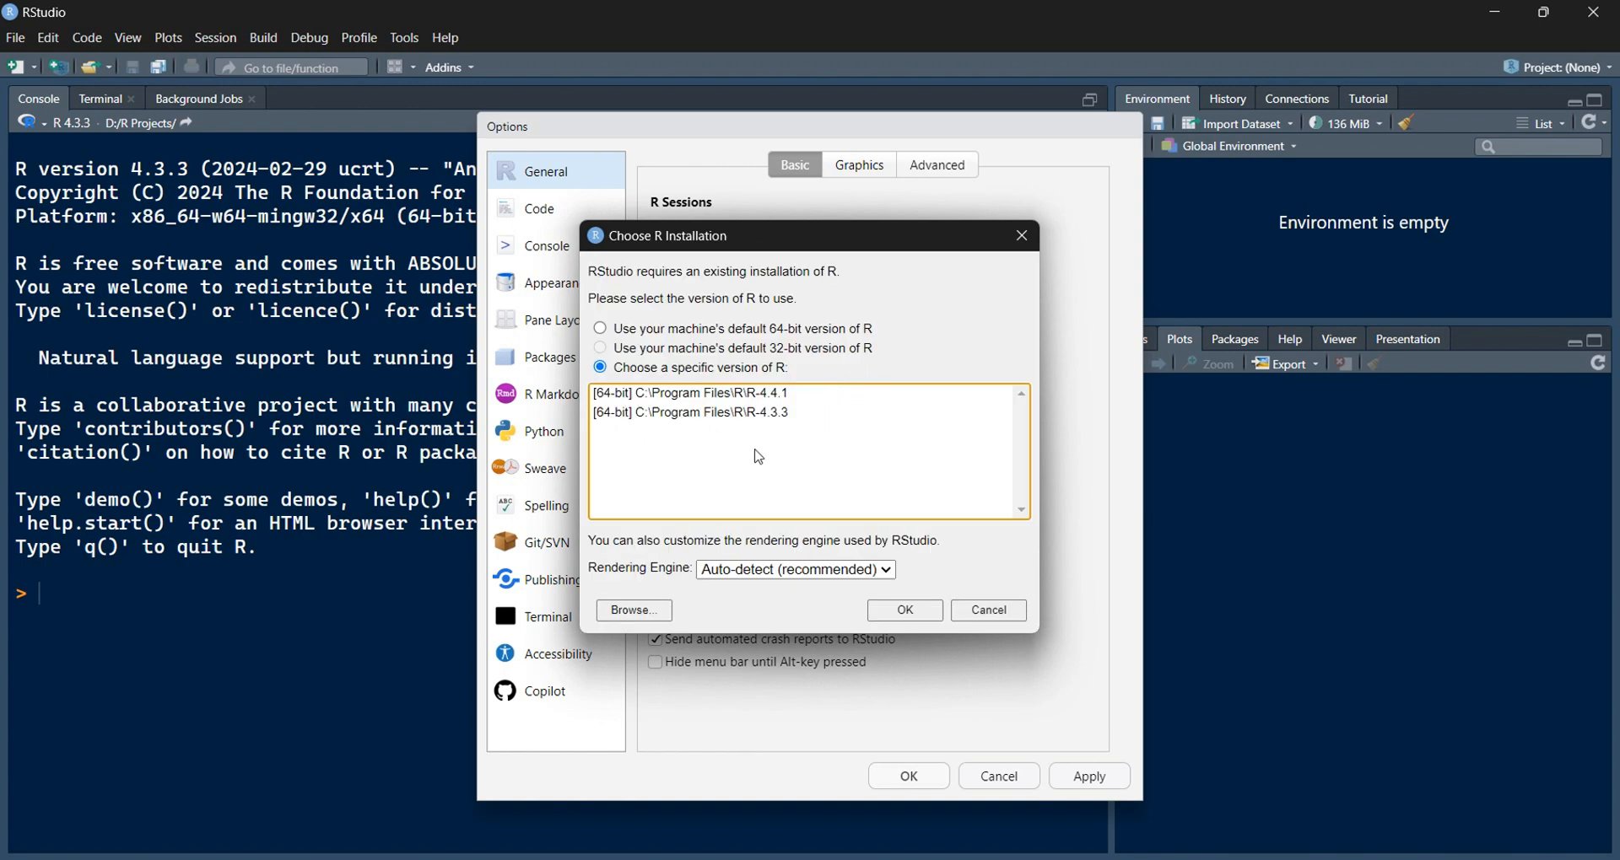
{"action": "left_click", "coordinate": [625, 371]}
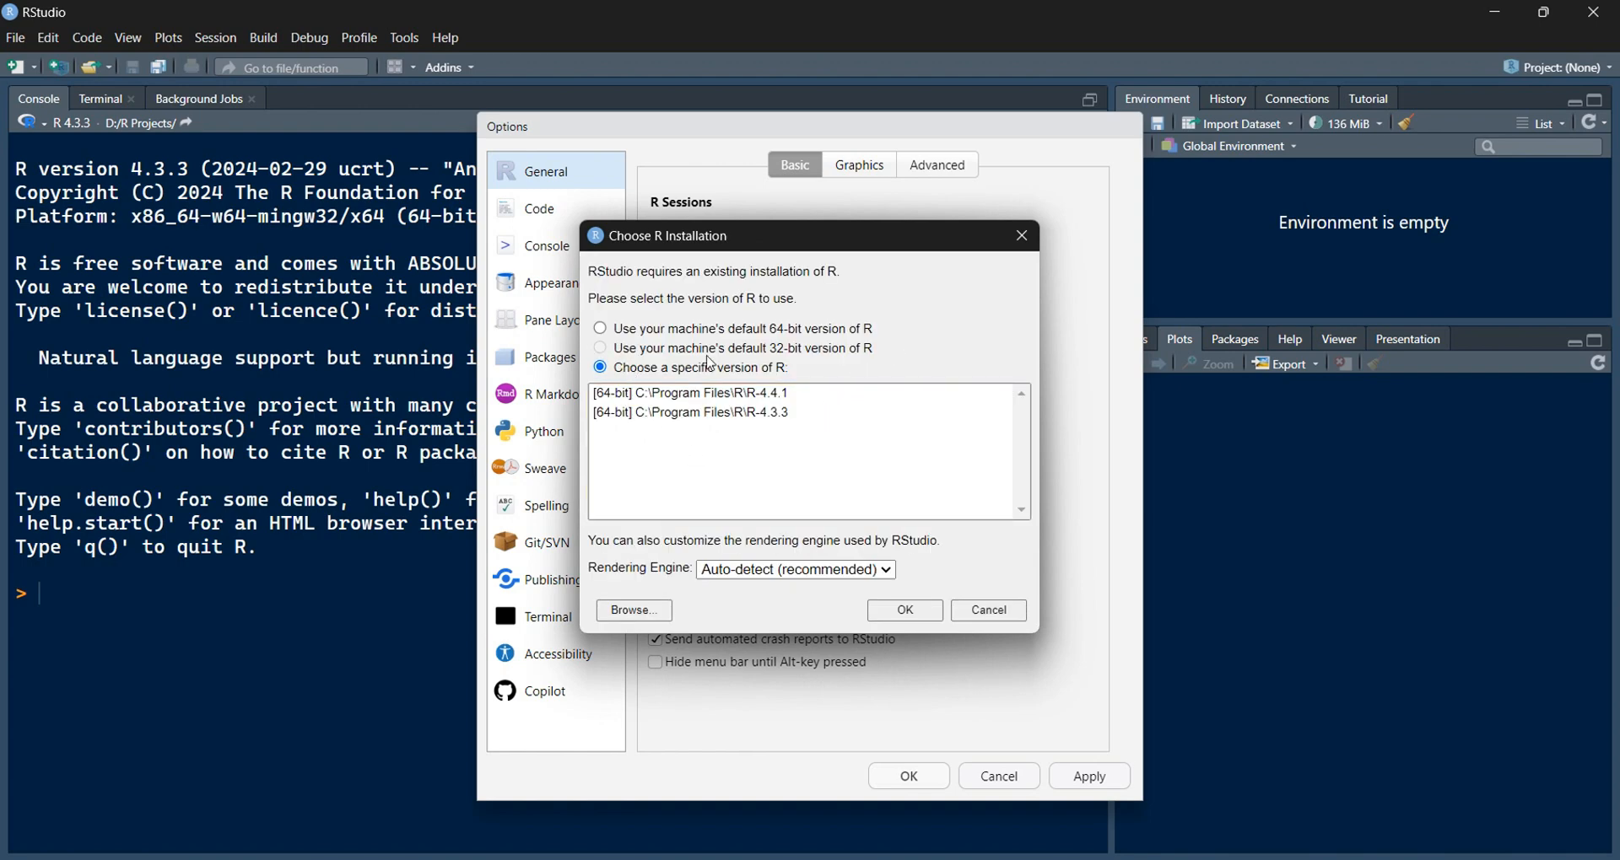
{"action": "left_click", "coordinate": [697, 396]}
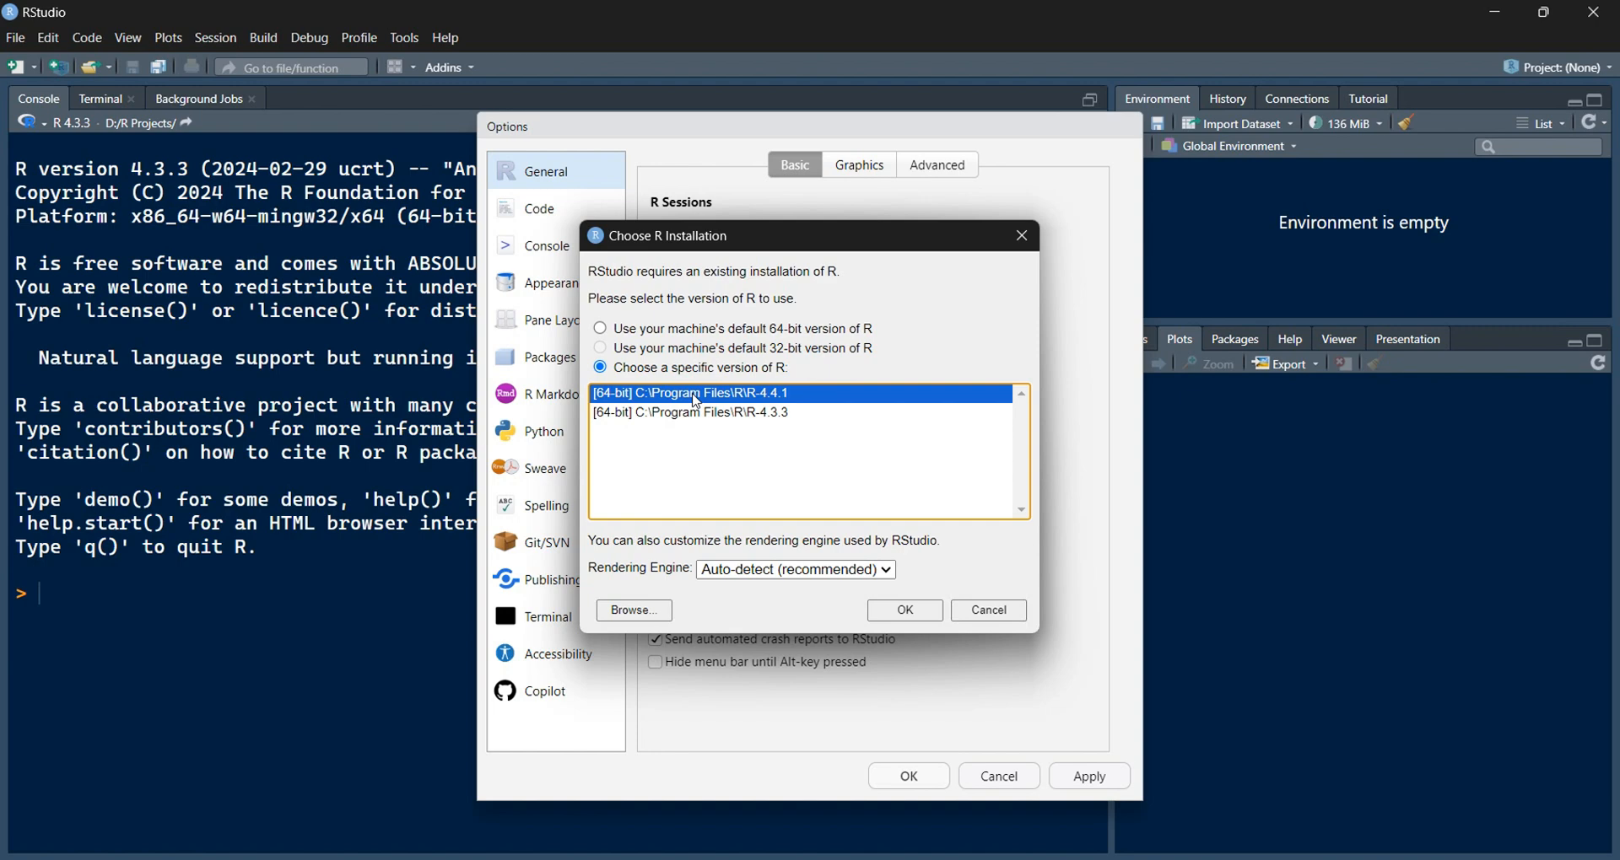
{"action": "left_click", "coordinate": [916, 613]}
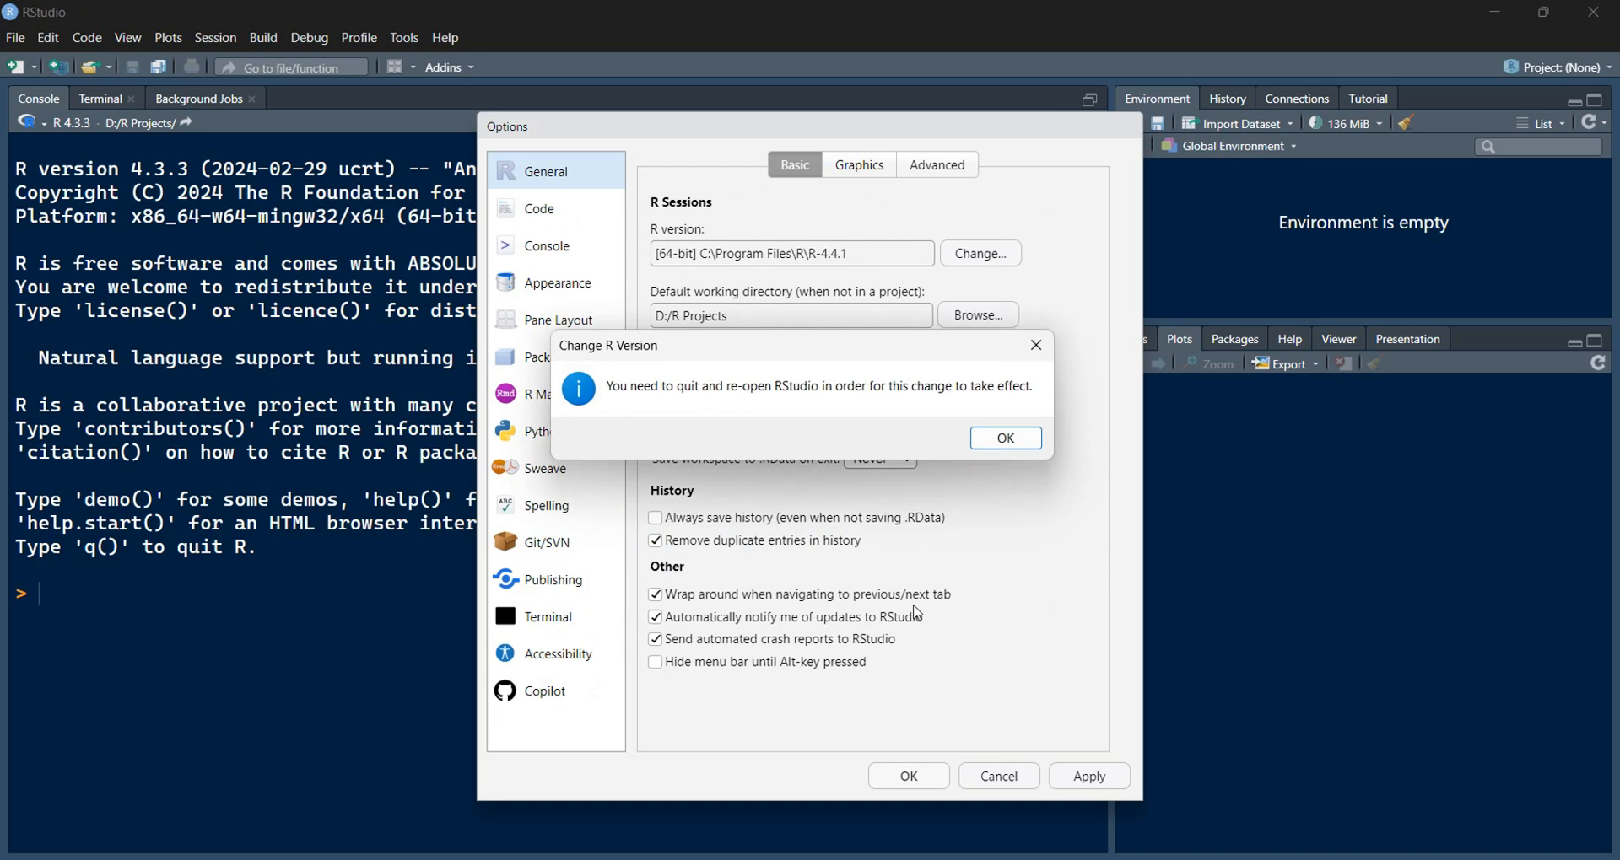
{"action": "left_click", "coordinate": [1023, 438]}
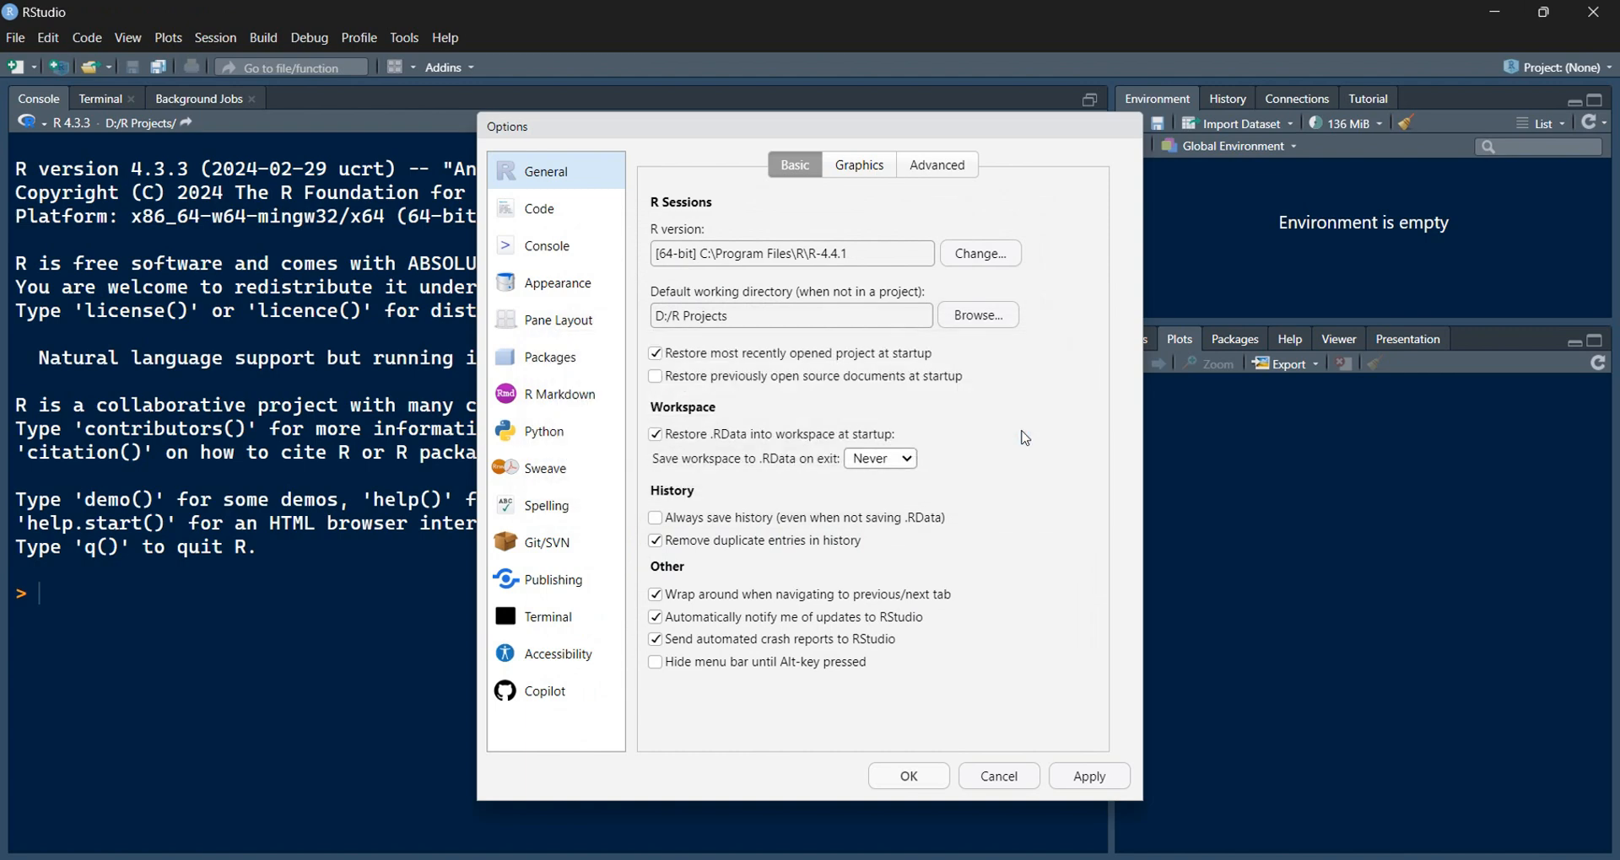
{"action": "left_click", "coordinate": [549, 282]}
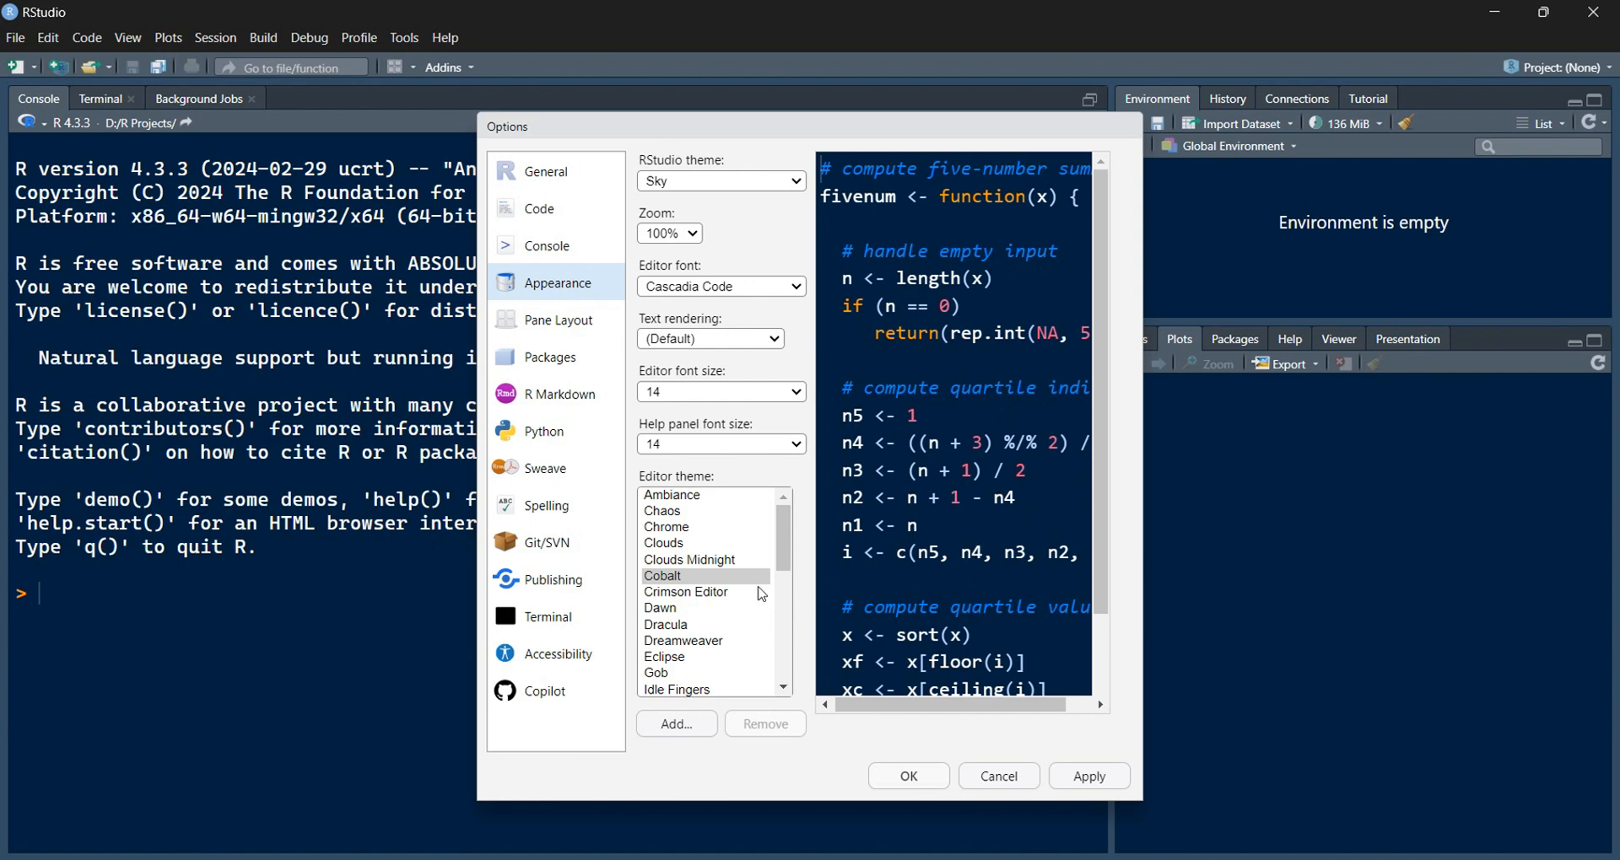
{"action": "left_click", "coordinate": [670, 579]}
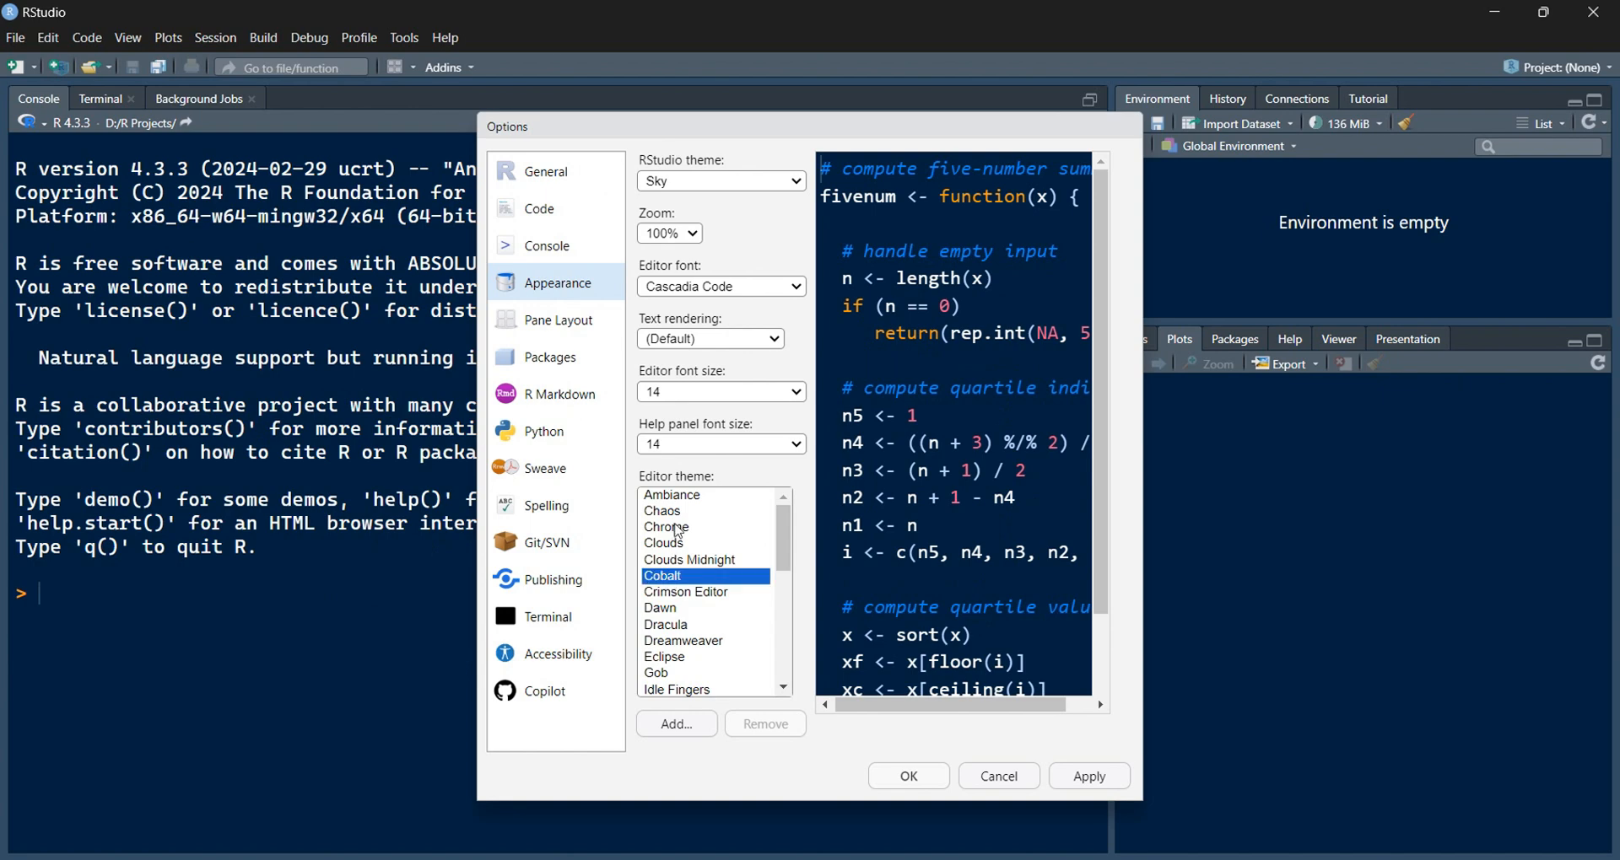
{"action": "left_click", "coordinate": [676, 497]}
{"action": "left_click", "coordinate": [678, 511]}
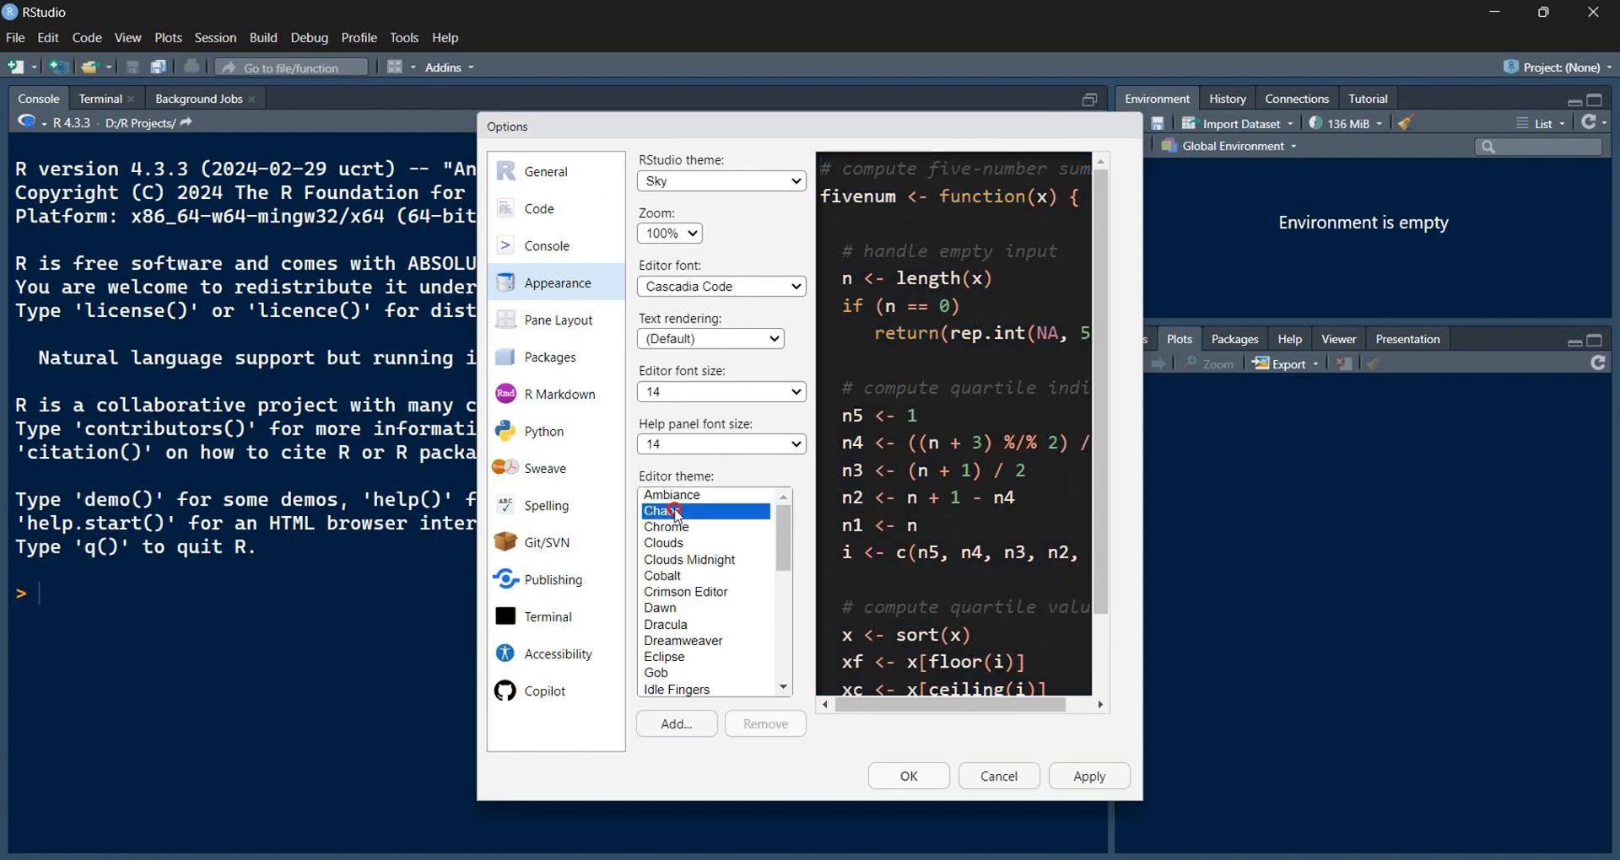
{"action": "left_click", "coordinate": [675, 527]}
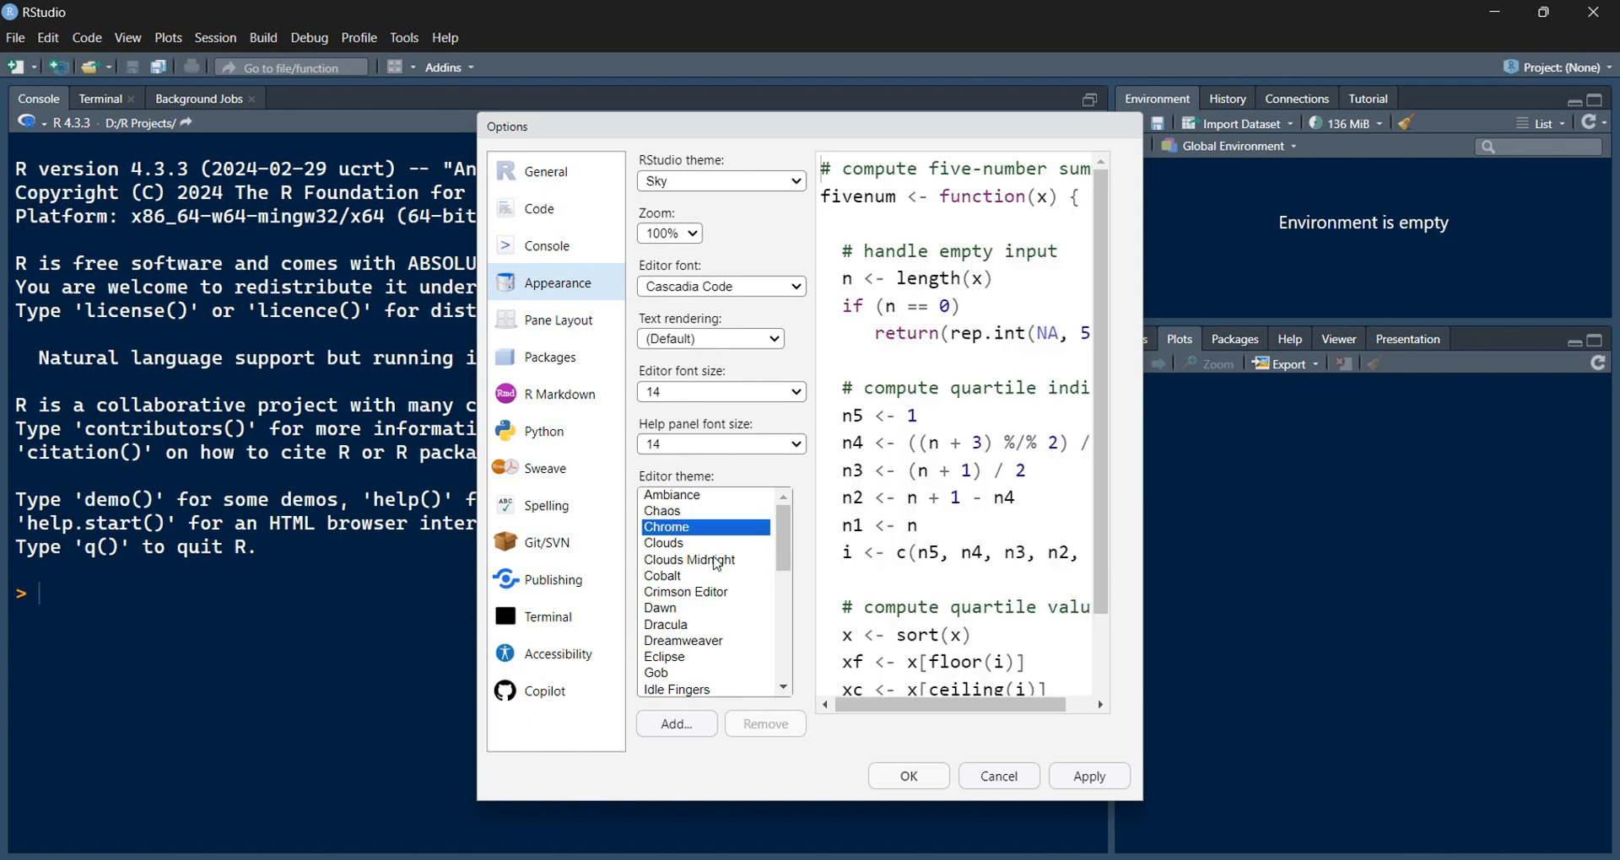
{"action": "left_click", "coordinate": [669, 577]}
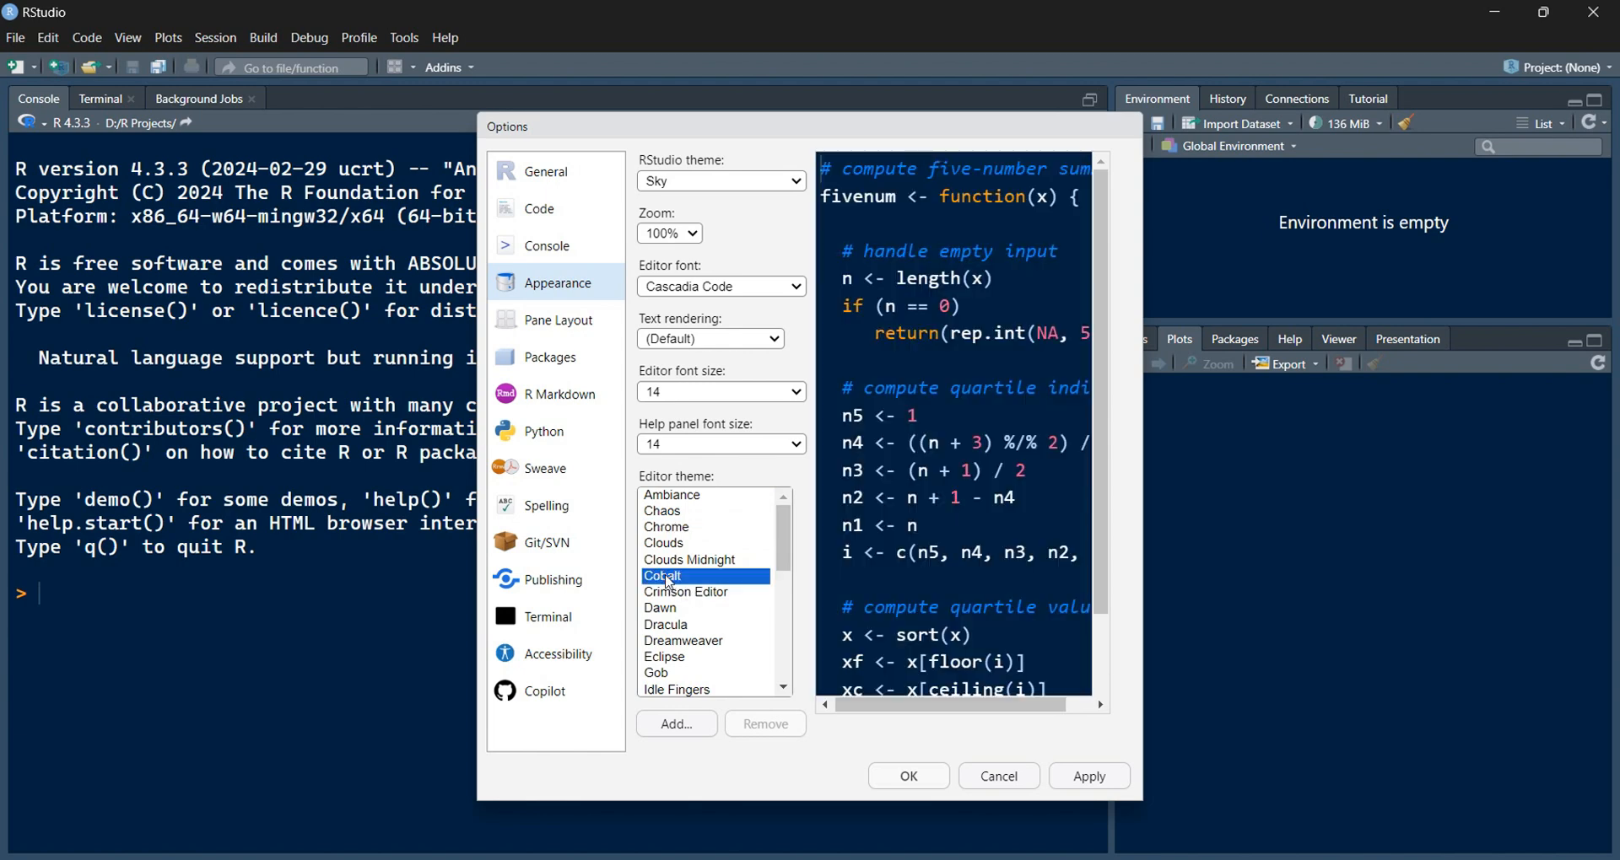
{"action": "left_click", "coordinate": [720, 288]}
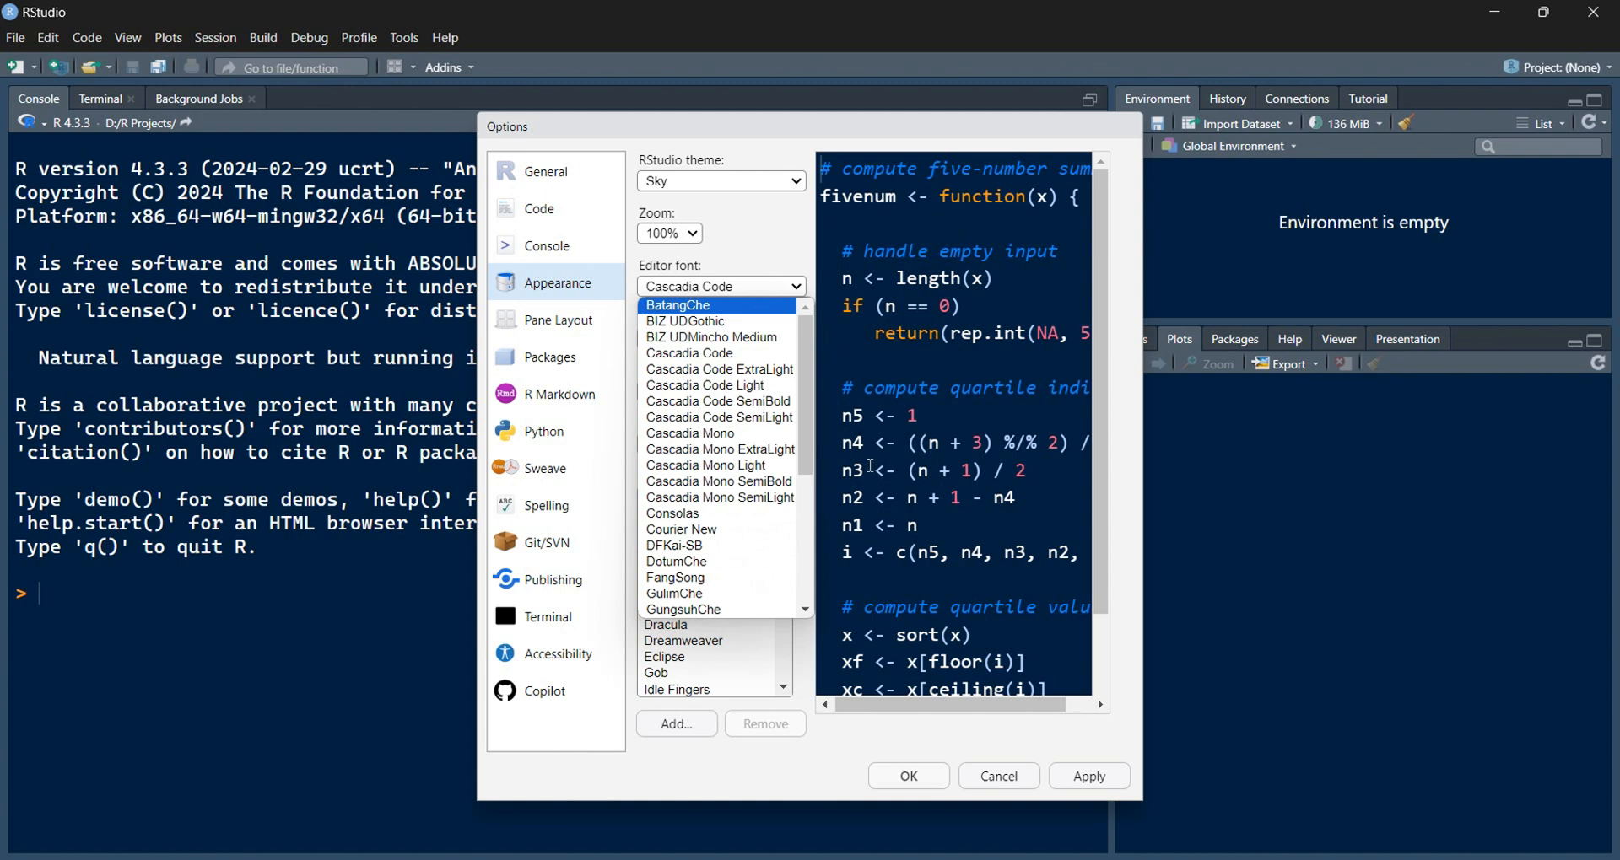
{"action": "left_click", "coordinate": [713, 339]}
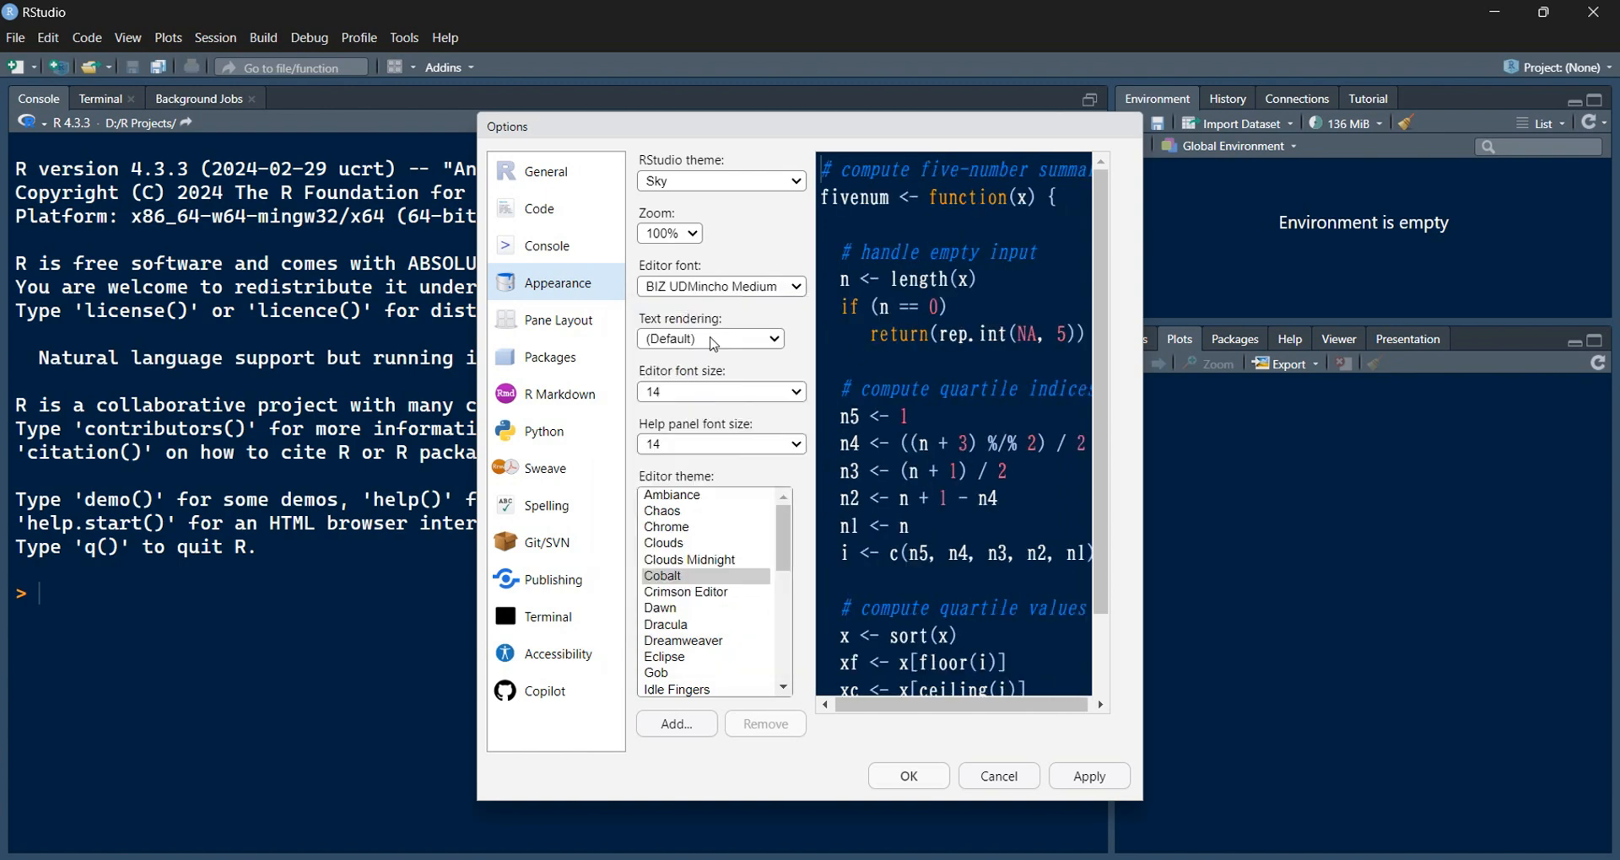
{"action": "left_click", "coordinate": [710, 285]}
{"action": "left_click", "coordinate": [713, 451]}
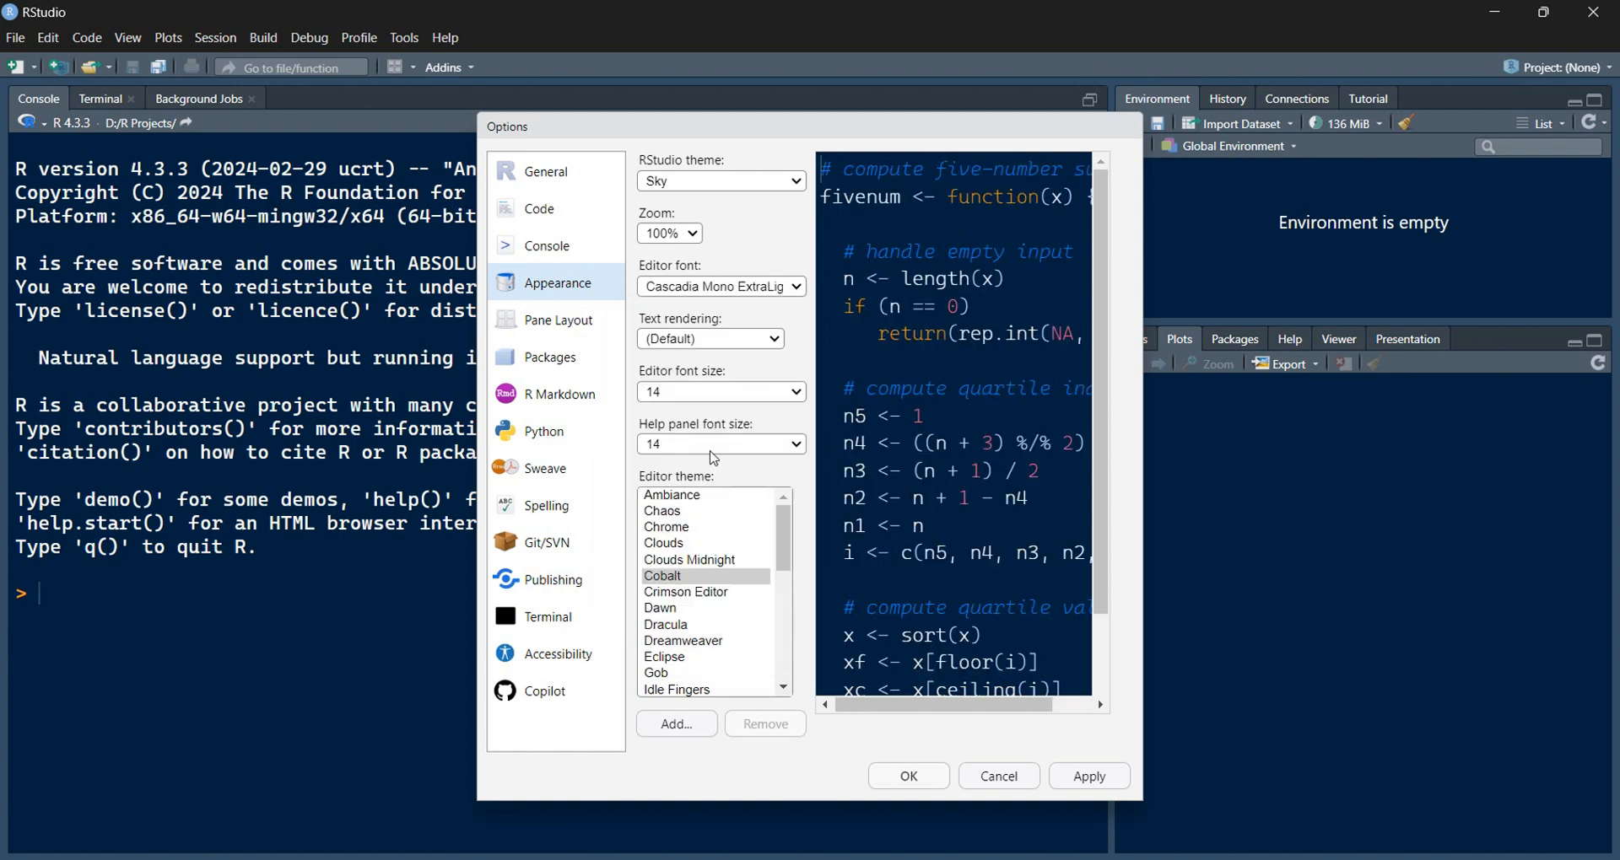
{"action": "left_click", "coordinate": [726, 287]}
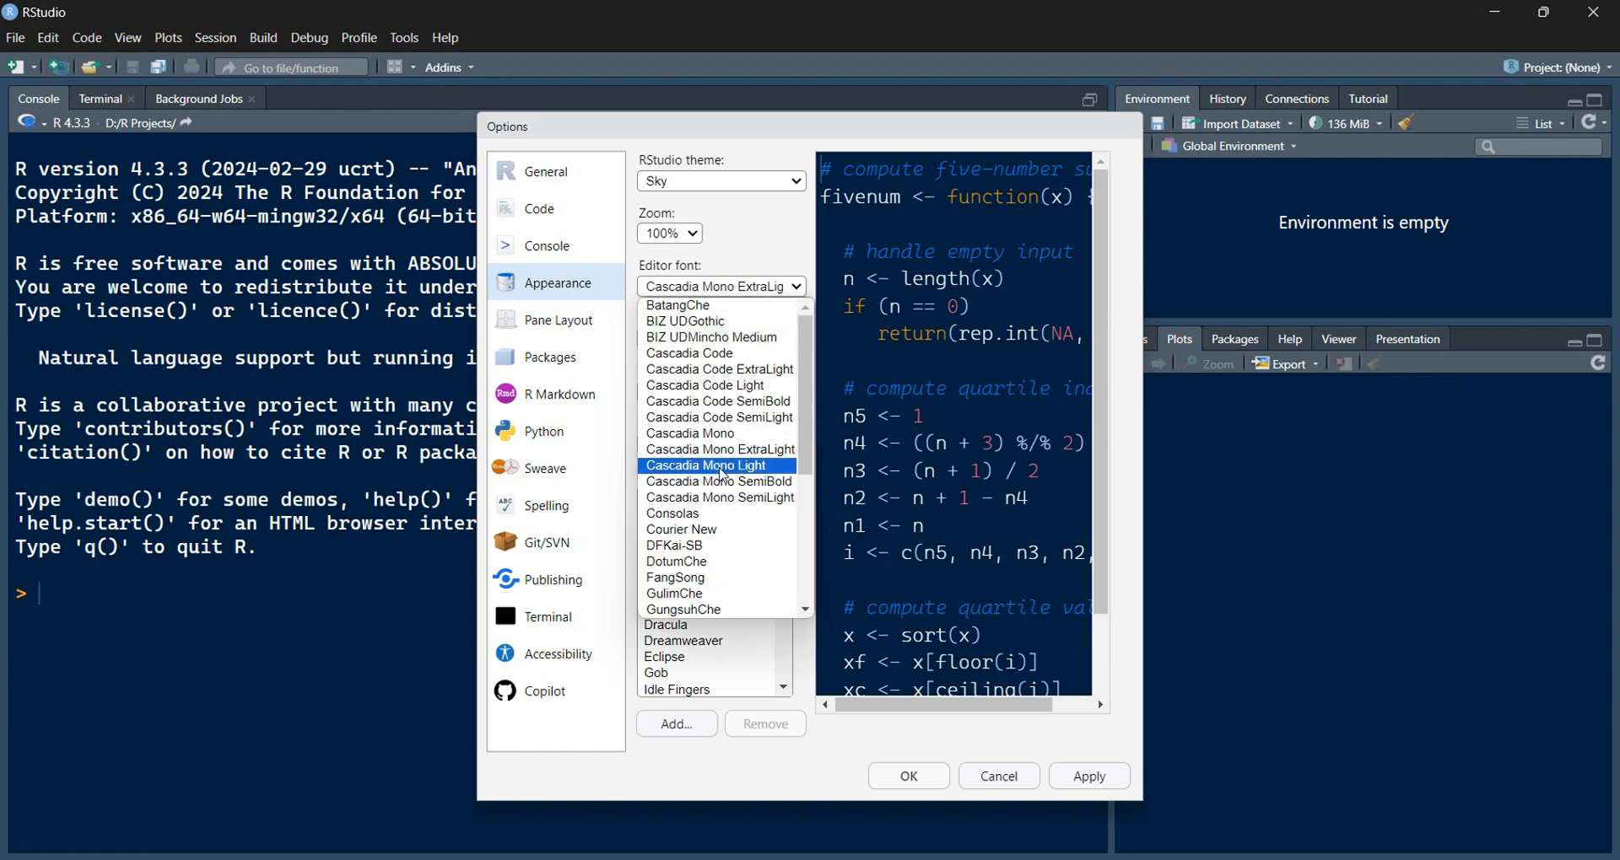
{"action": "left_click", "coordinate": [704, 530]}
{"action": "left_click", "coordinate": [723, 290]}
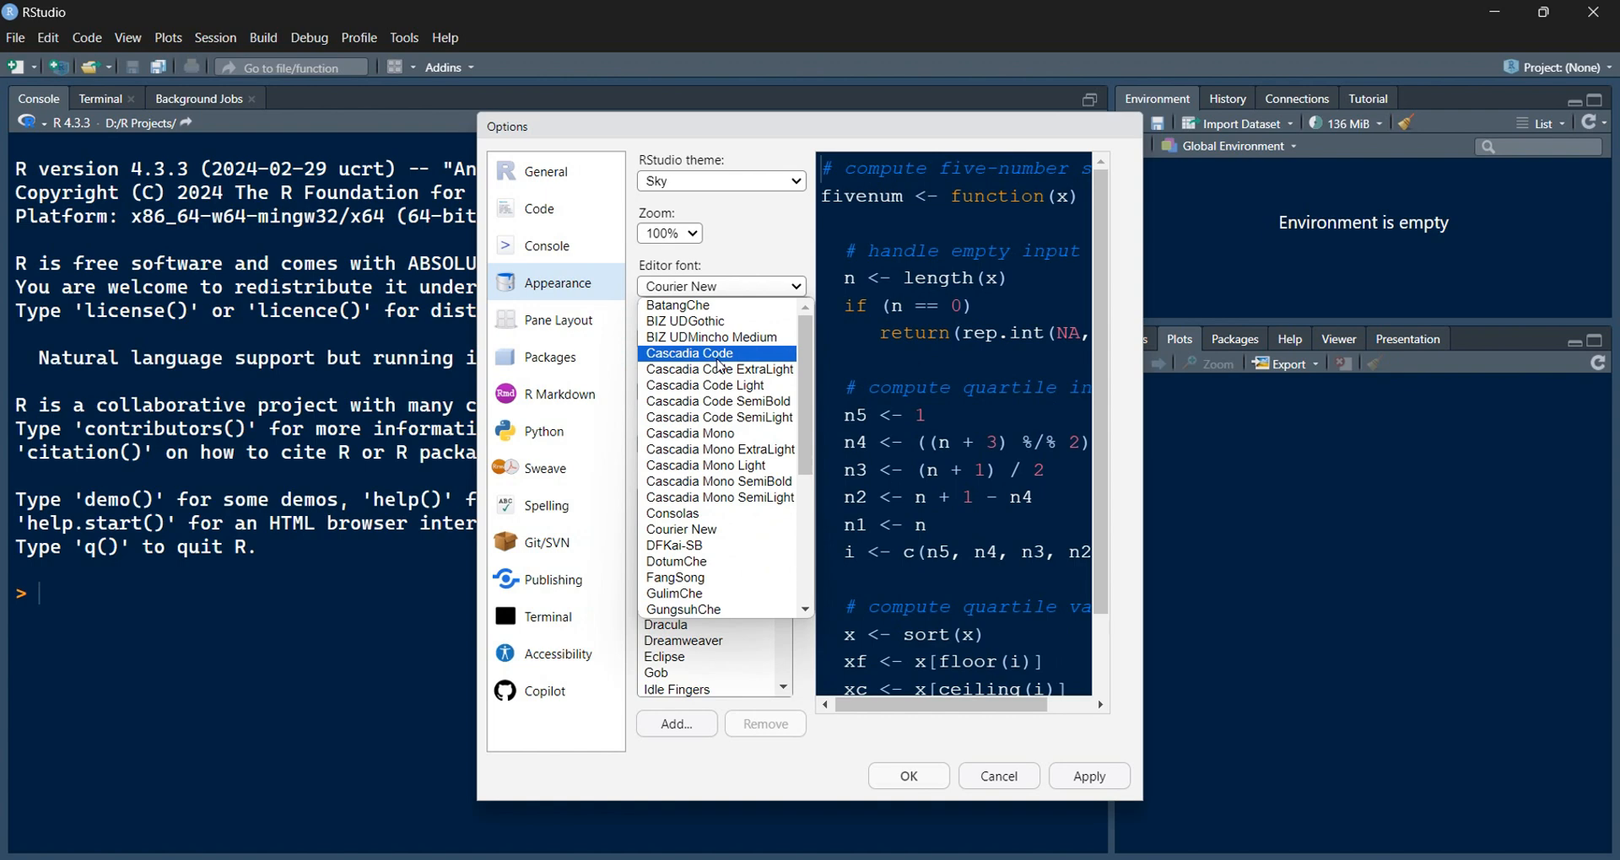
{"action": "left_click", "coordinate": [718, 359]}
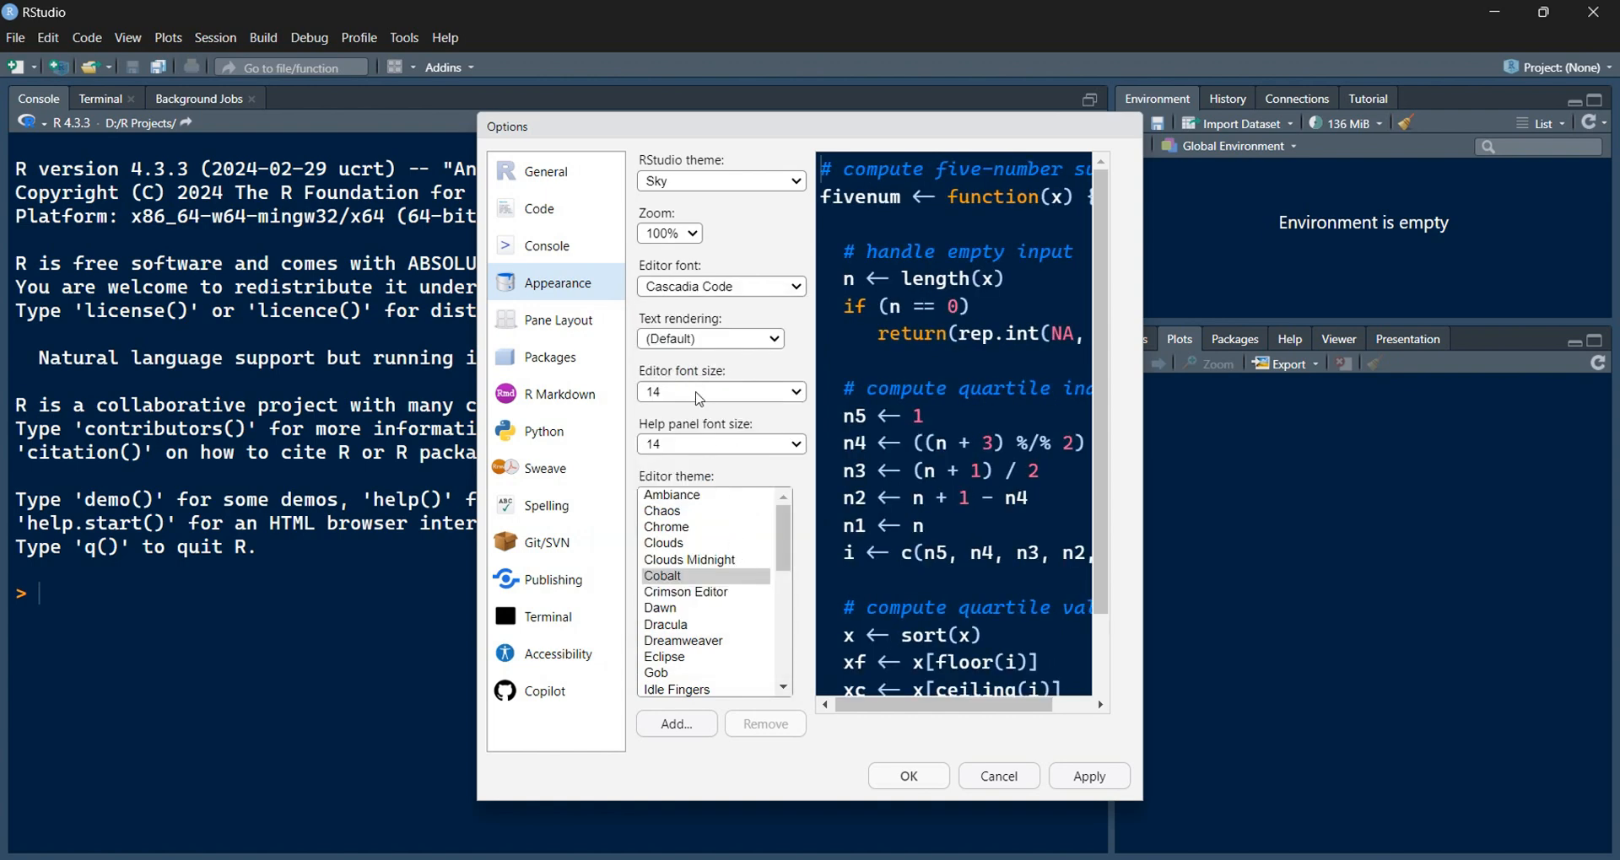
{"action": "left_click", "coordinate": [699, 393]}
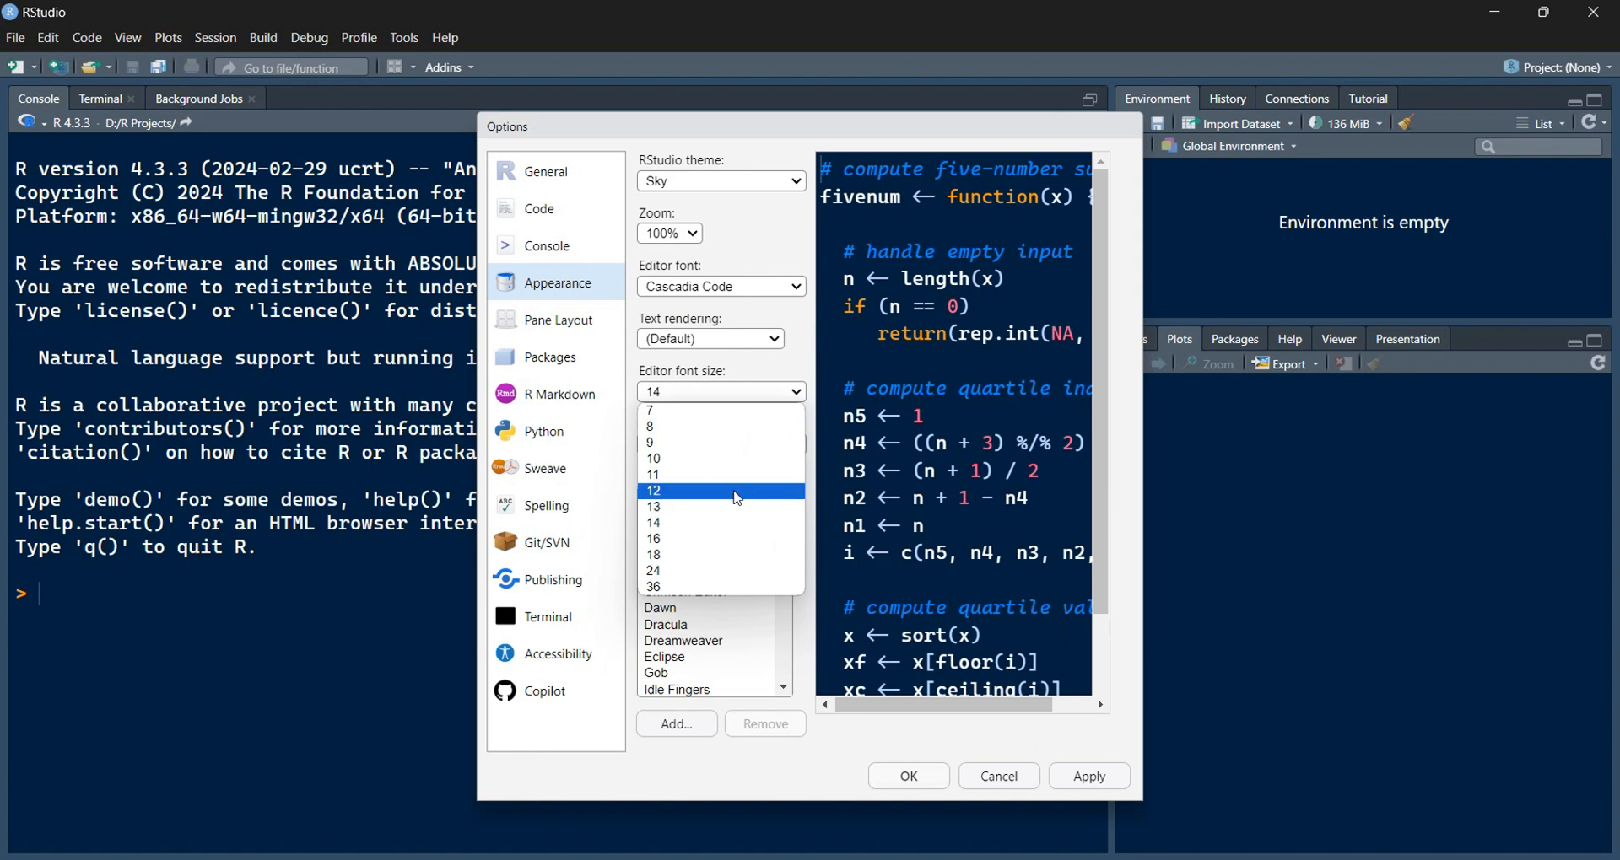
{"action": "left_click", "coordinate": [705, 475]}
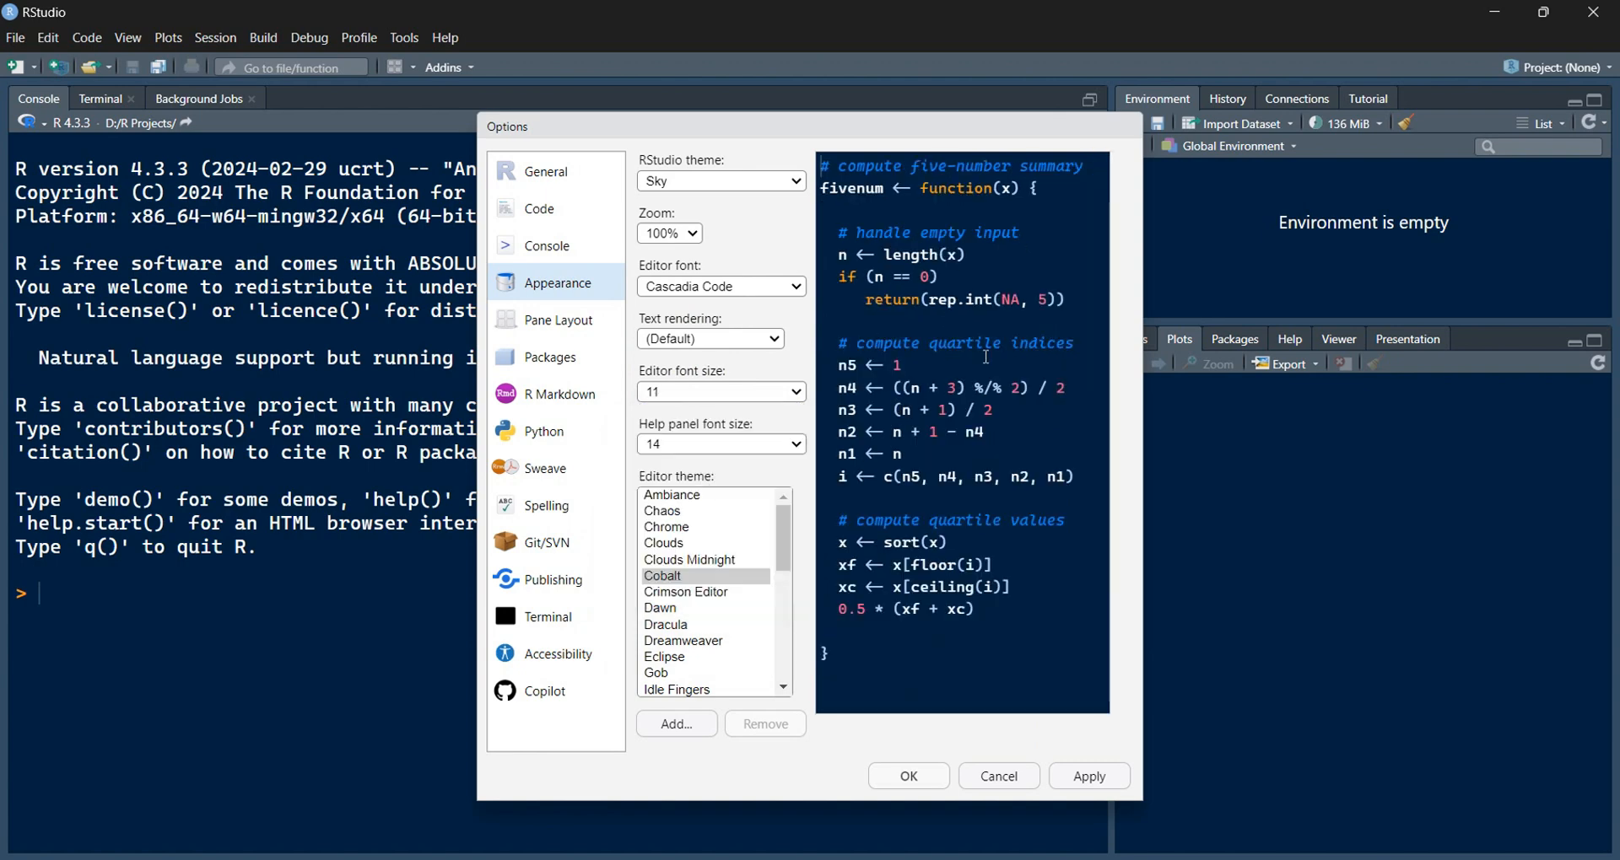
{"action": "left_click", "coordinate": [704, 393]}
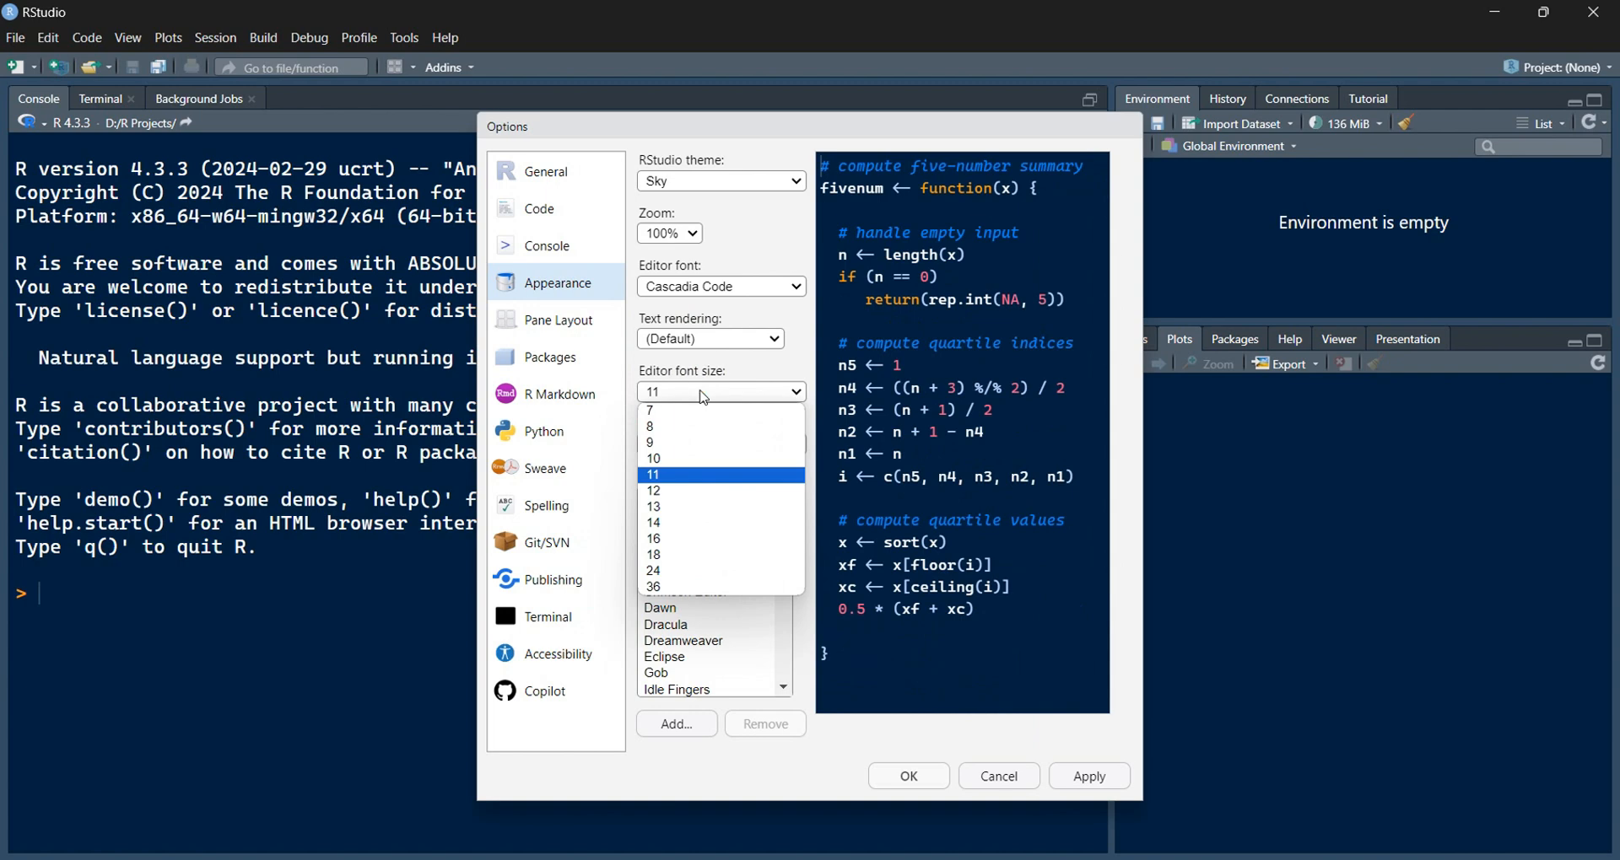
{"action": "left_click", "coordinate": [674, 524]}
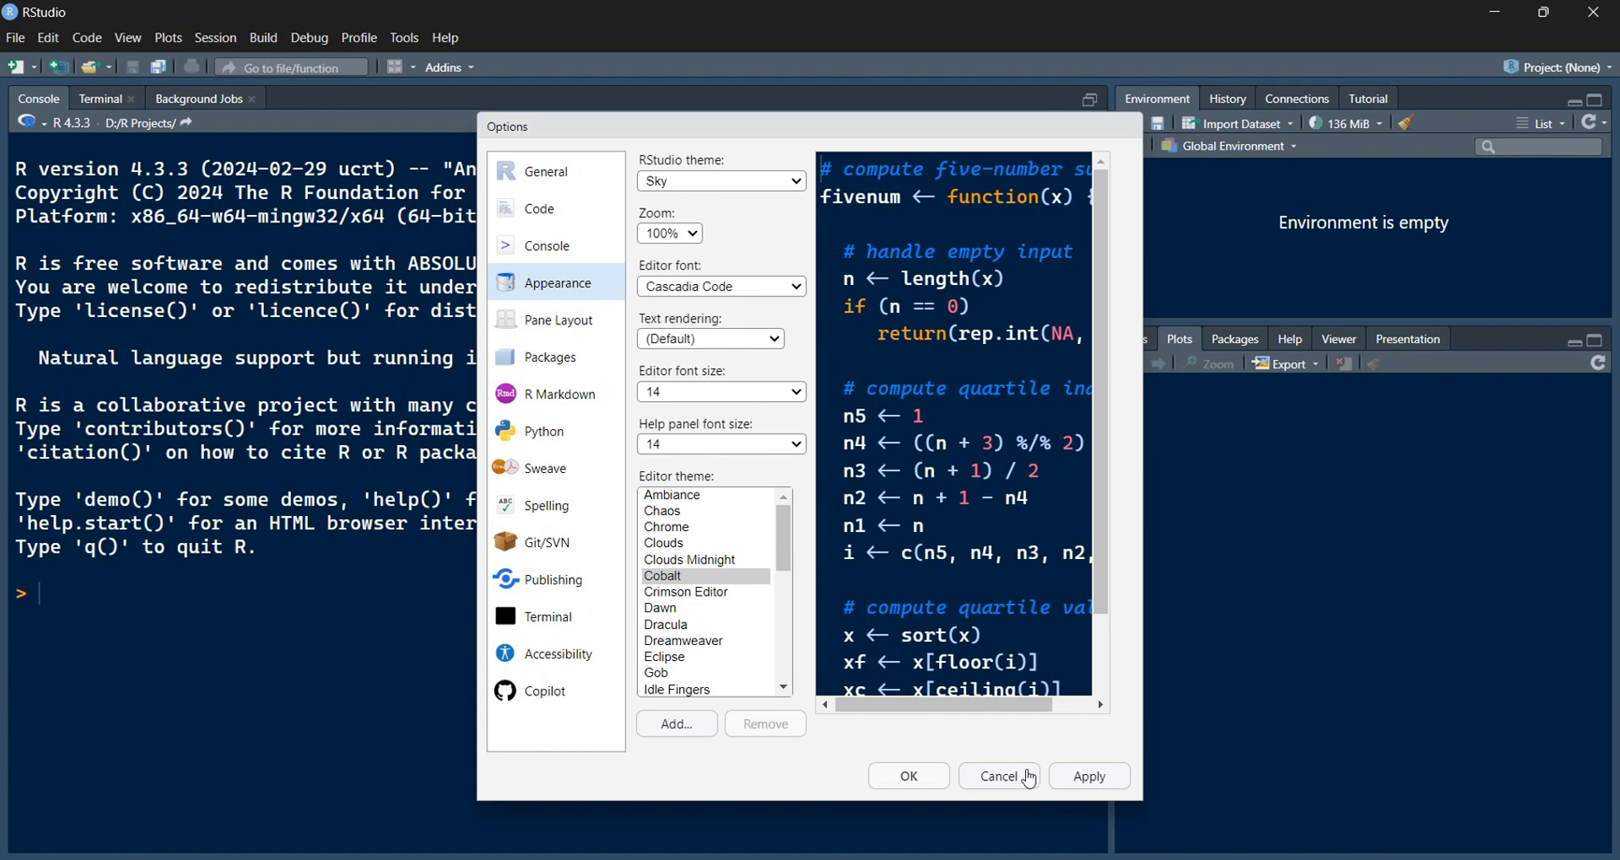
Step: Apply the appearance settings, close Options, and add a new blank Untitled1 R script
{"action": "left_click", "coordinate": [1090, 778]}
{"action": "left_click", "coordinate": [913, 776]}
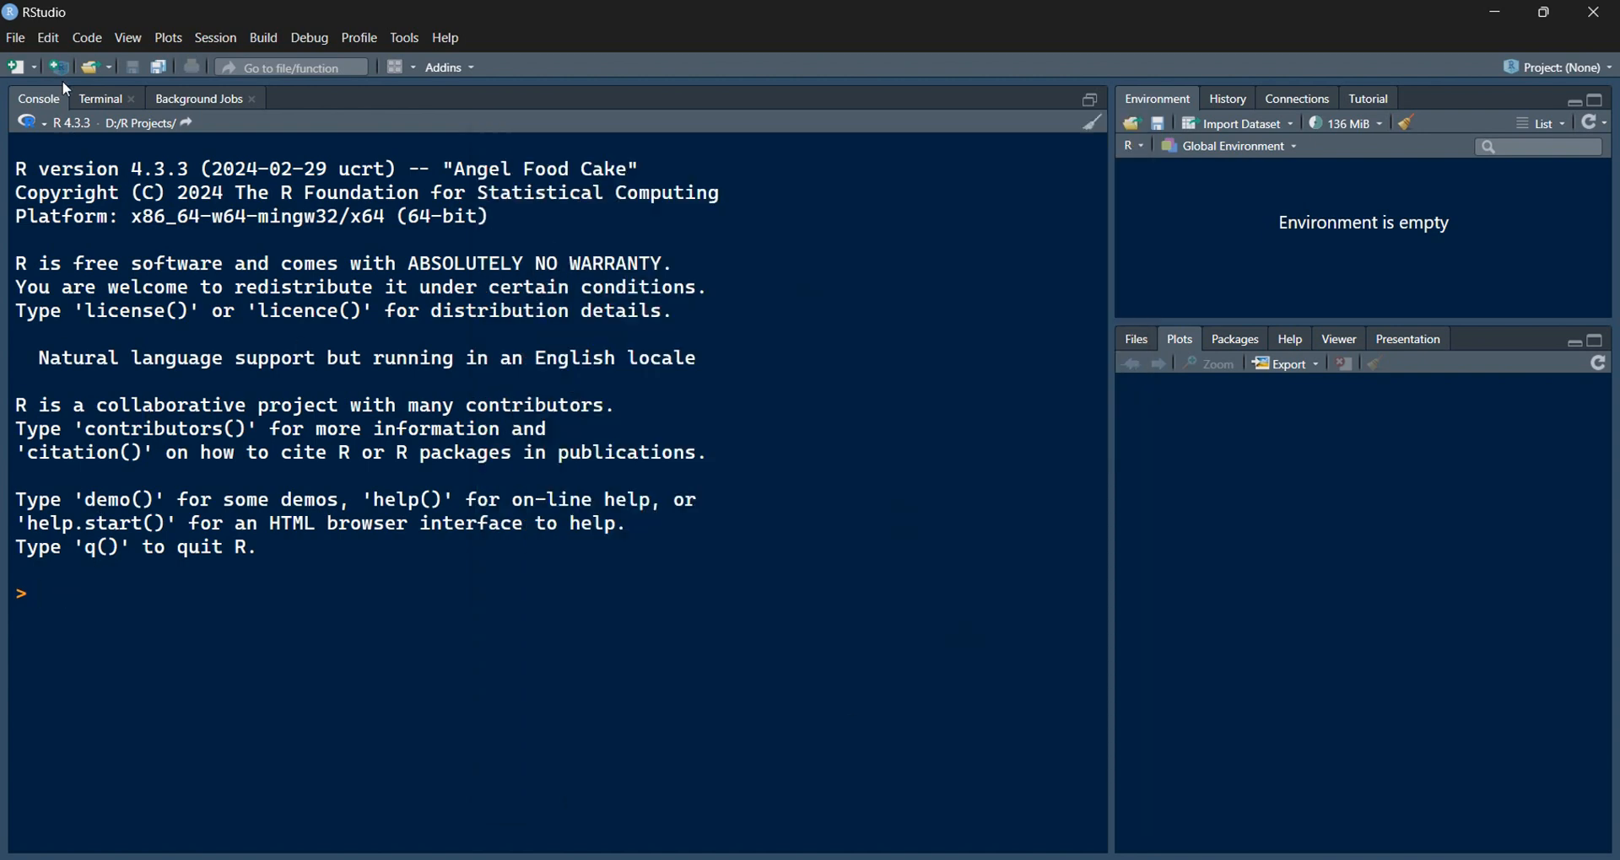
{"action": "left_click", "coordinate": [24, 39]}
{"action": "mouse_move", "coordinate": [44, 78]}
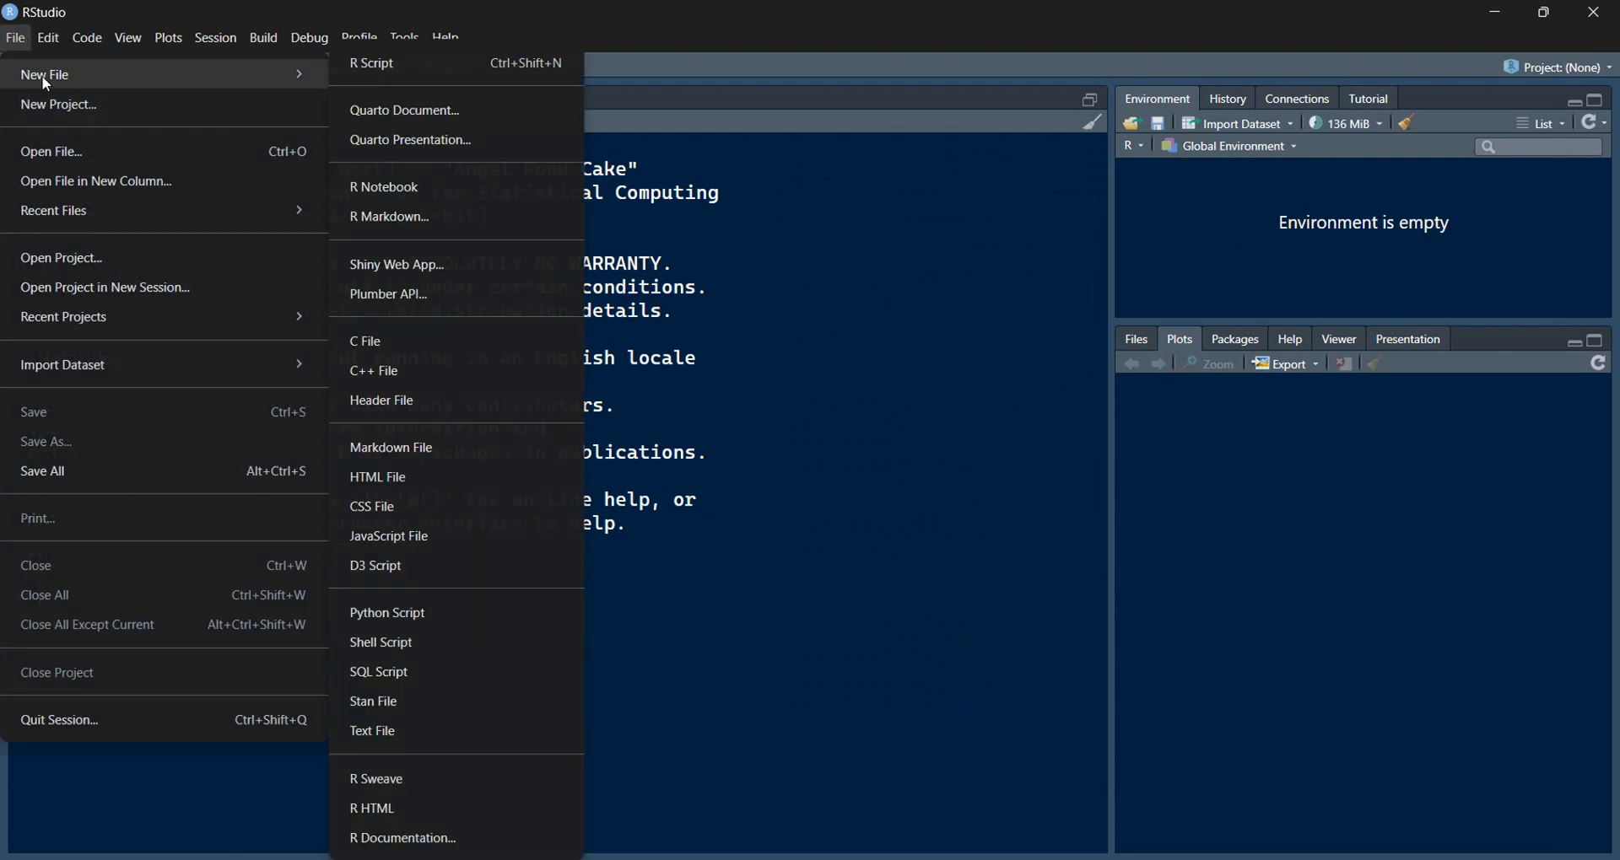
{"action": "left_click", "coordinate": [384, 66]}
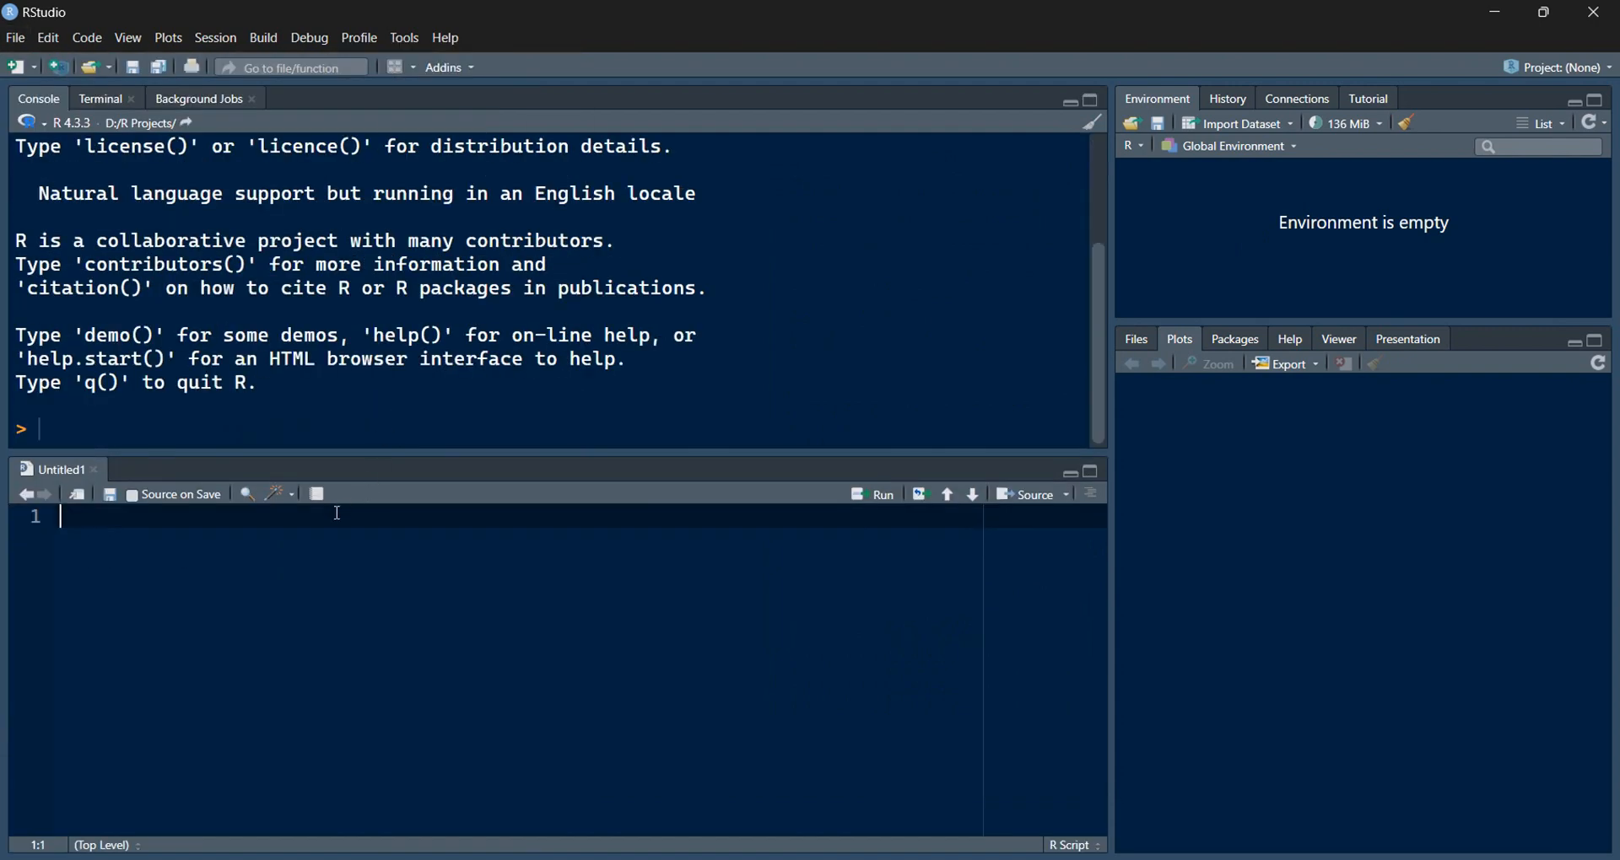
{"action": "left_click_drag", "start_coordinate": [265, 452], "coordinate": [293, 453]}
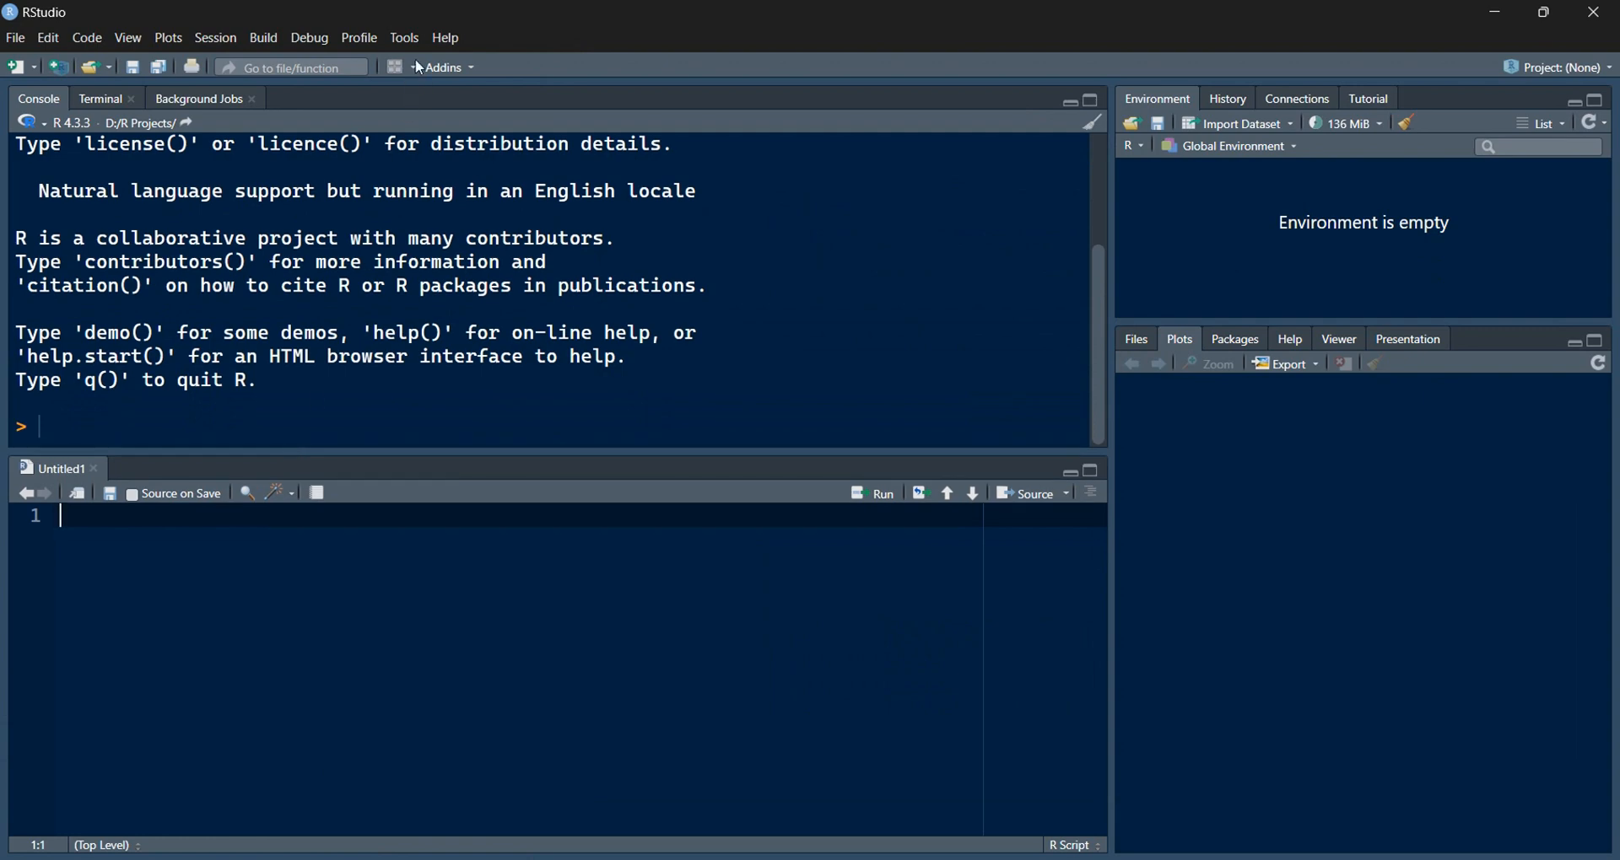
{"action": "left_click", "coordinate": [415, 27]}
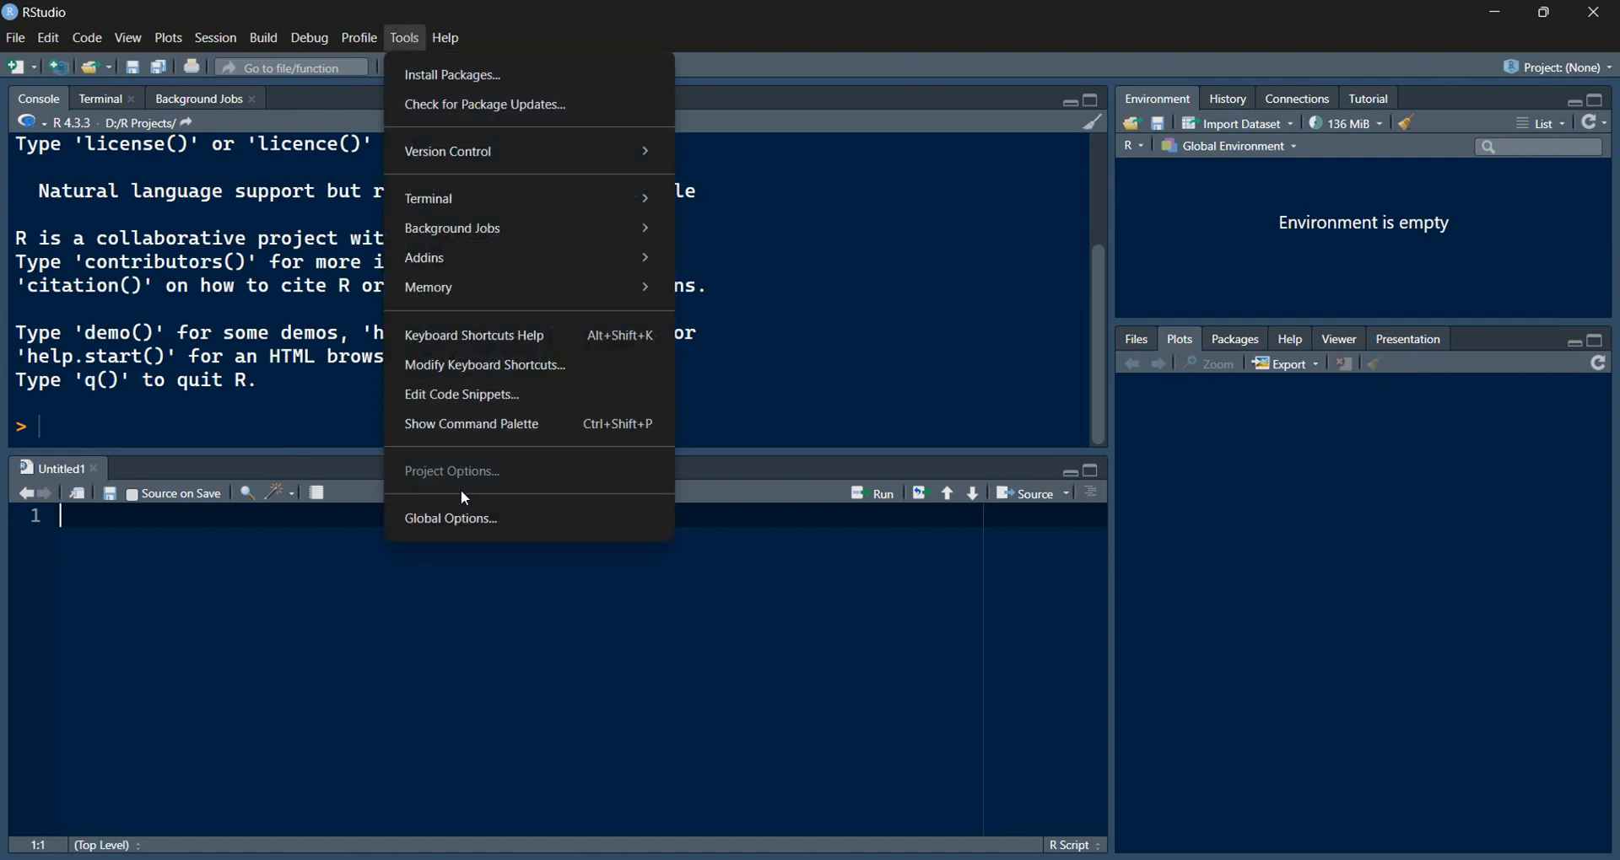
Step: Open the Pane Layout settings, keeping Console in the top-left pane
{"action": "left_click", "coordinate": [456, 518]}
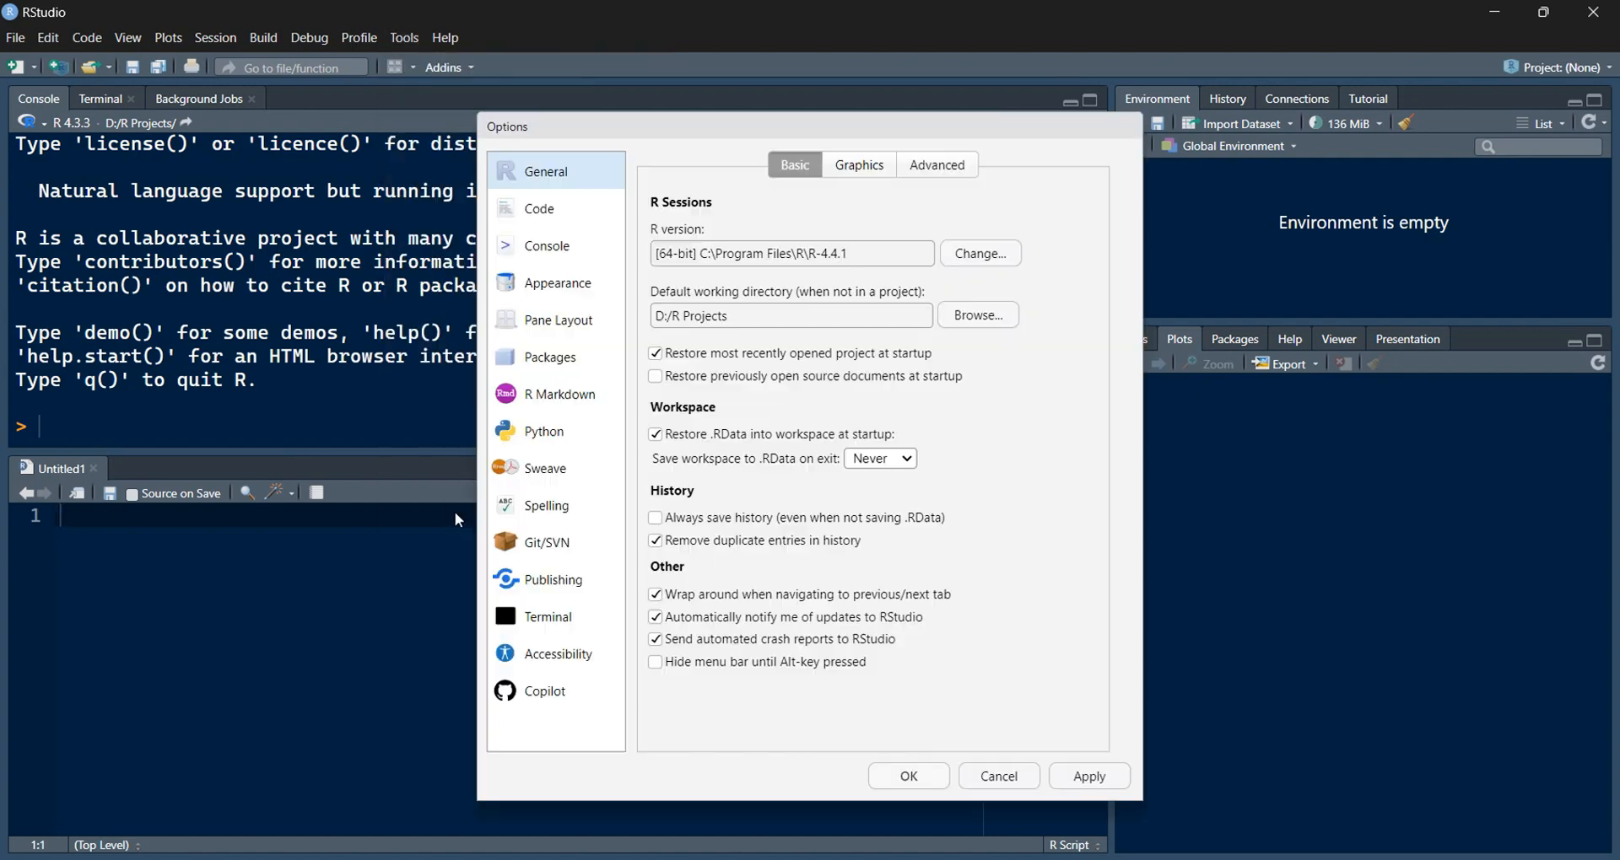
{"action": "left_click", "coordinate": [572, 329]}
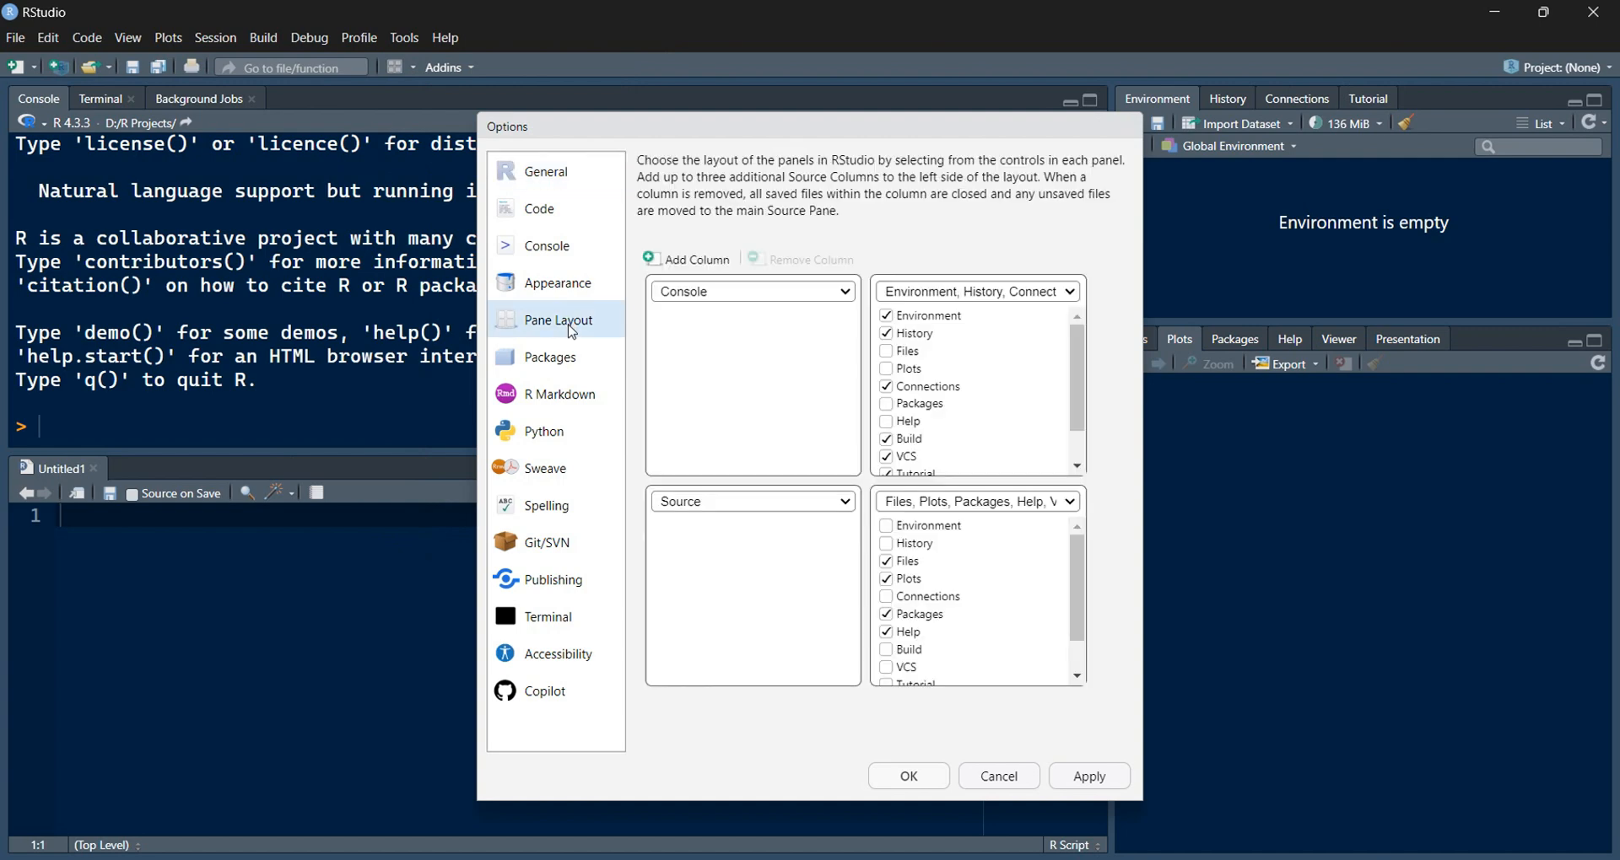
{"action": "left_click", "coordinate": [802, 297]}
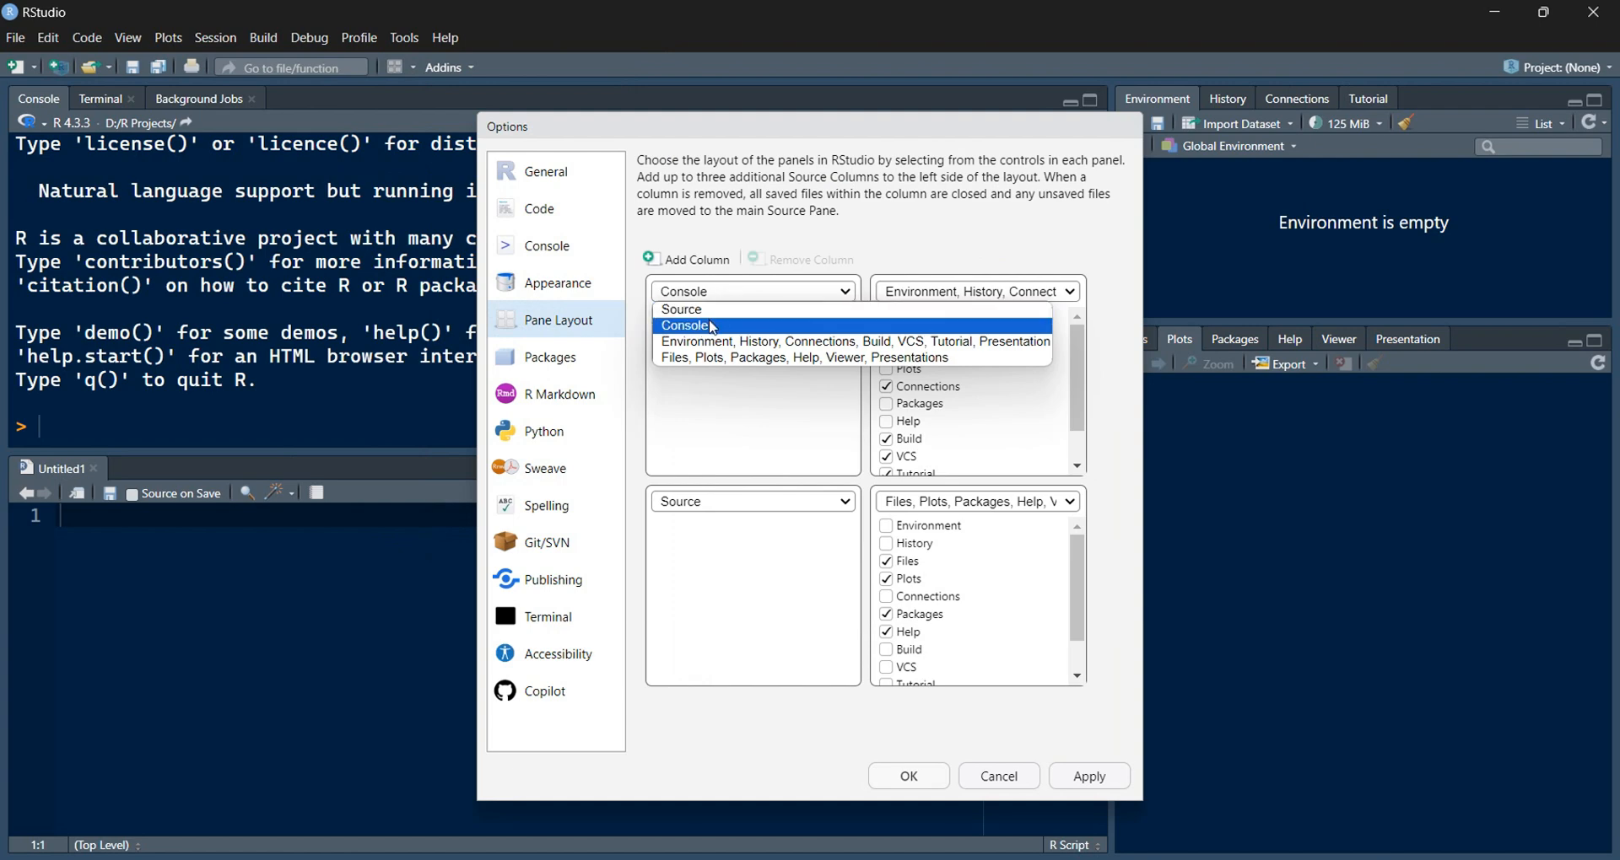
{"action": "left_click", "coordinate": [711, 322]}
Step: Put Source in the top-left pane, then restore Console there and apply the layout
{"action": "left_click", "coordinate": [707, 503]}
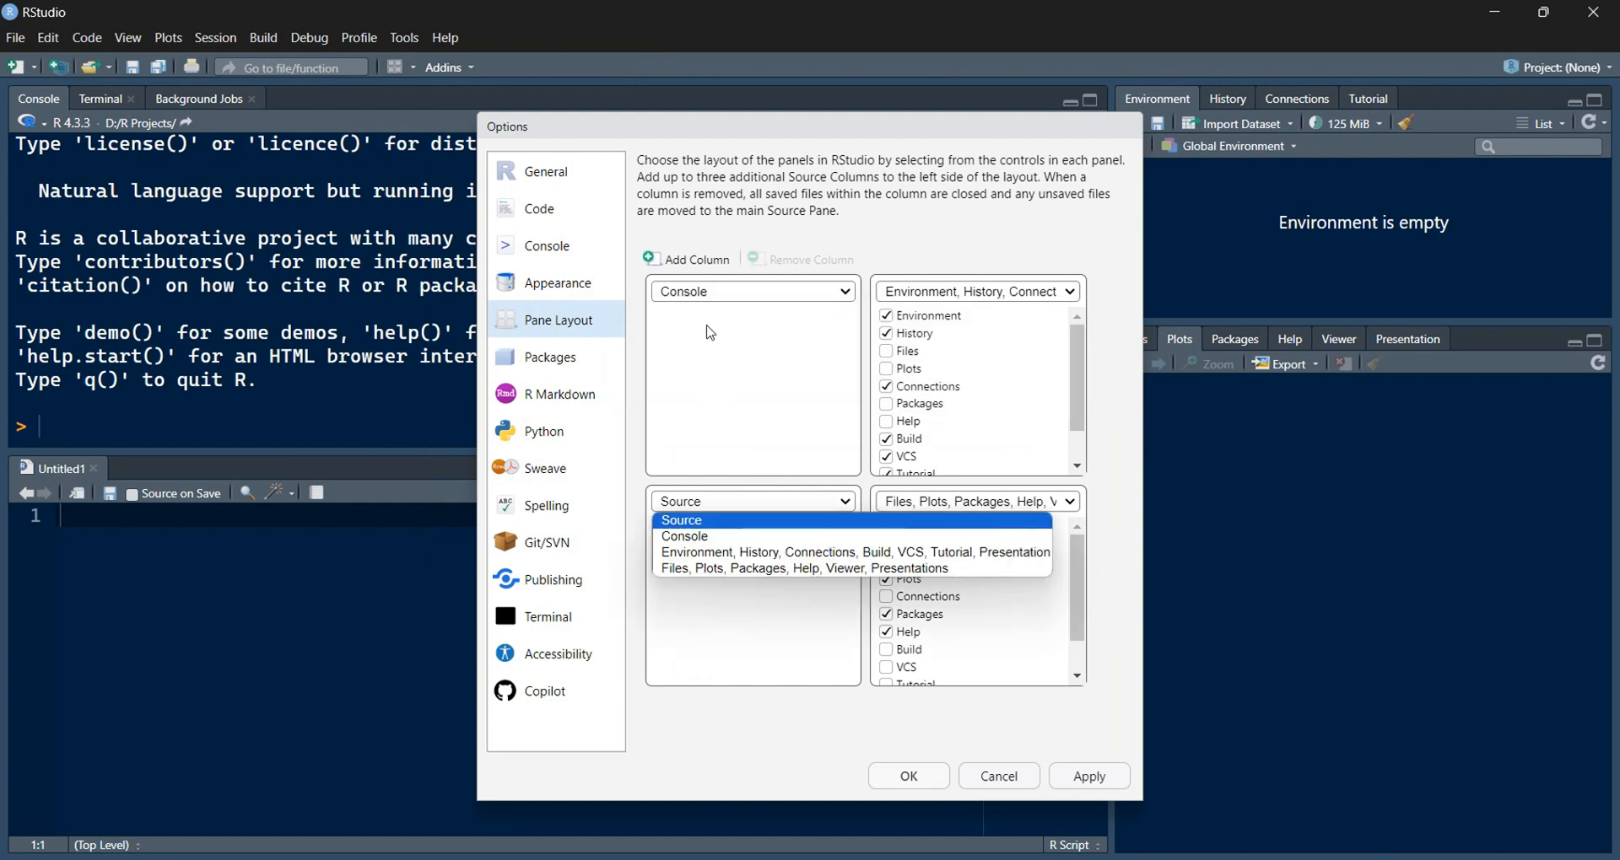
{"action": "left_click", "coordinate": [707, 295]}
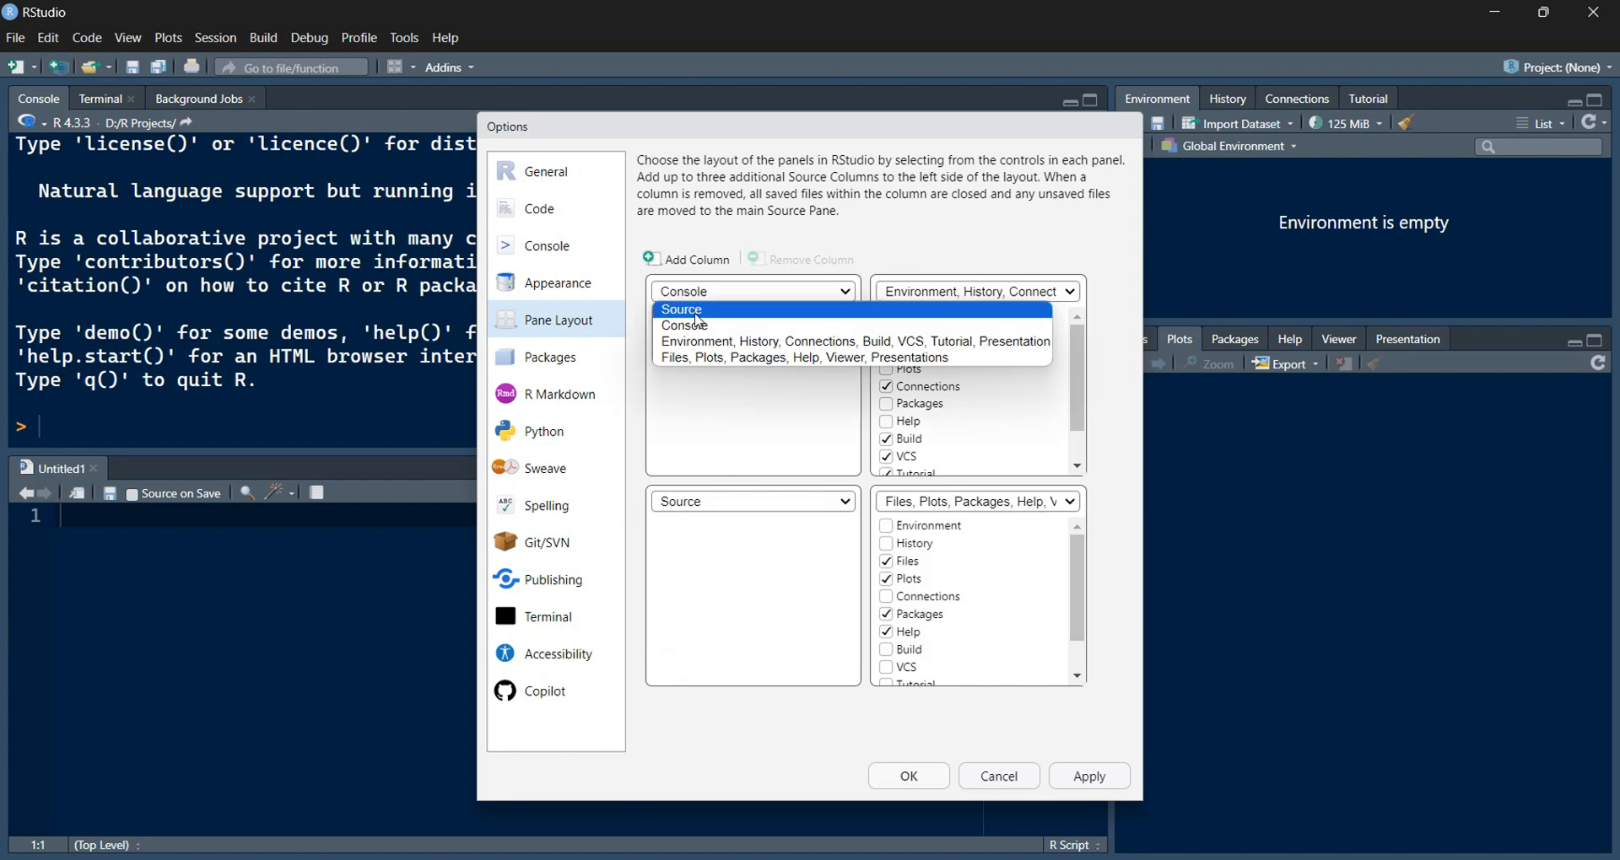
{"action": "left_click", "coordinate": [693, 310]}
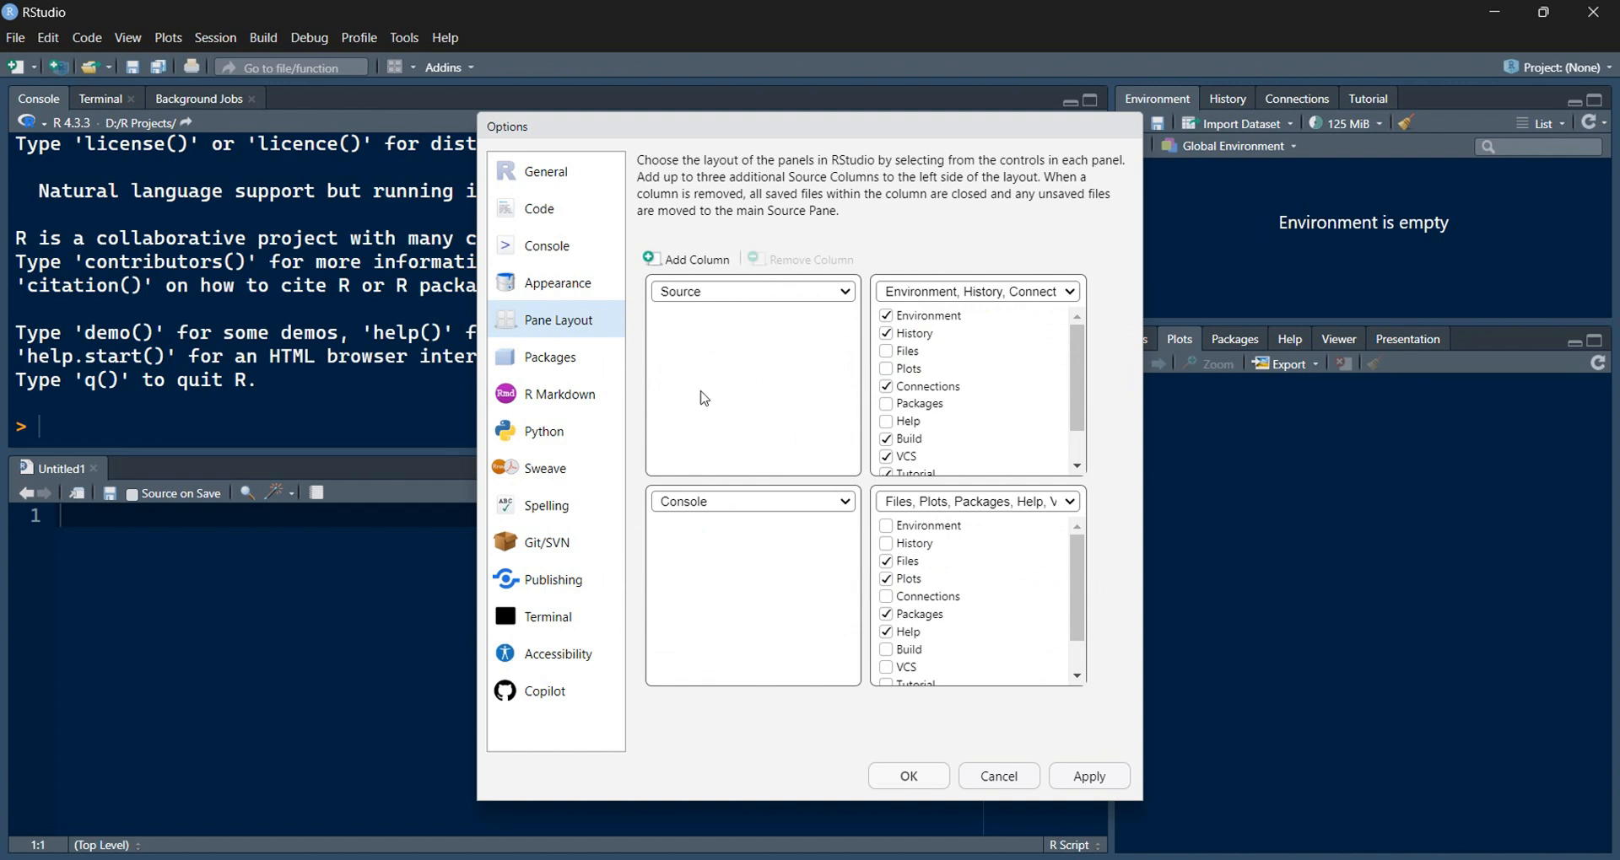
{"action": "left_click", "coordinate": [732, 295]}
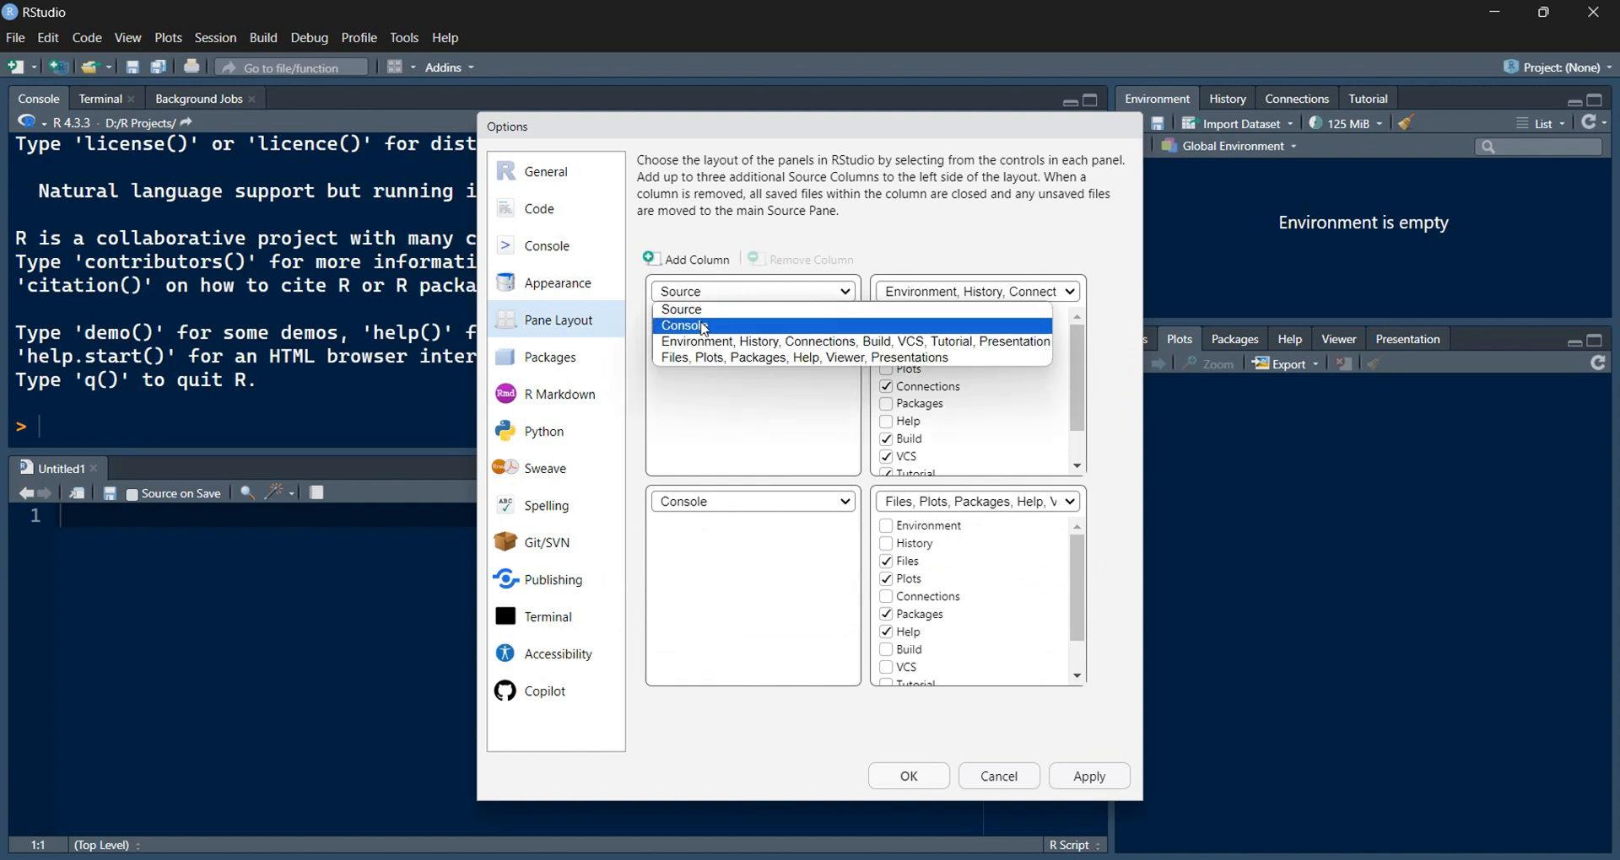
{"action": "left_click", "coordinate": [705, 327]}
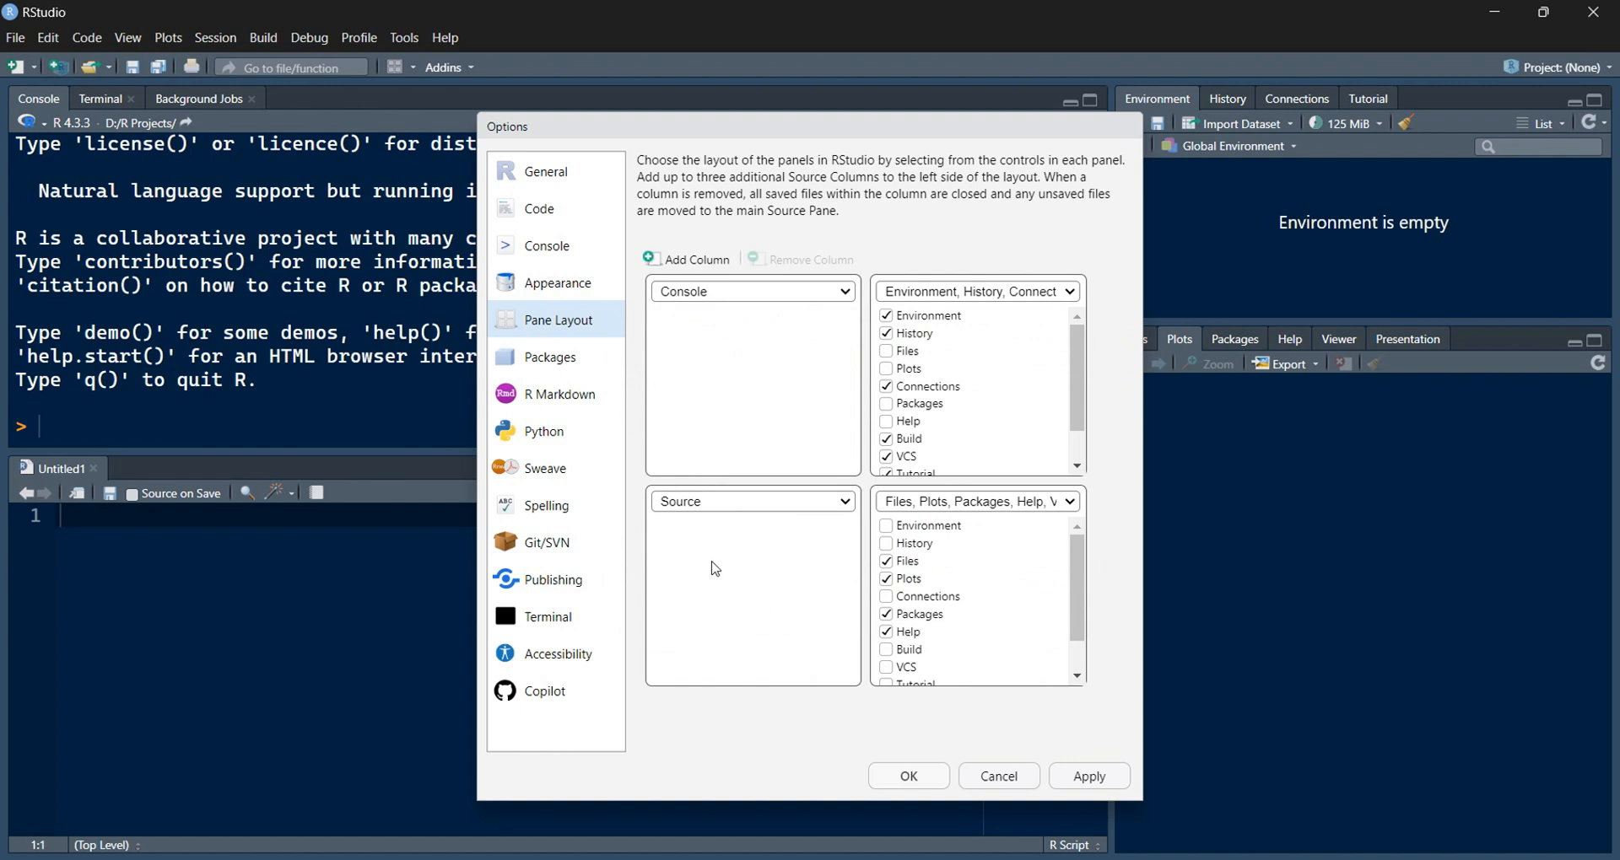
{"action": "left_click", "coordinate": [1097, 778]}
Step: Close Global Options with OK, leaving the console above the Untitled1 script
{"action": "left_click", "coordinate": [898, 774]}
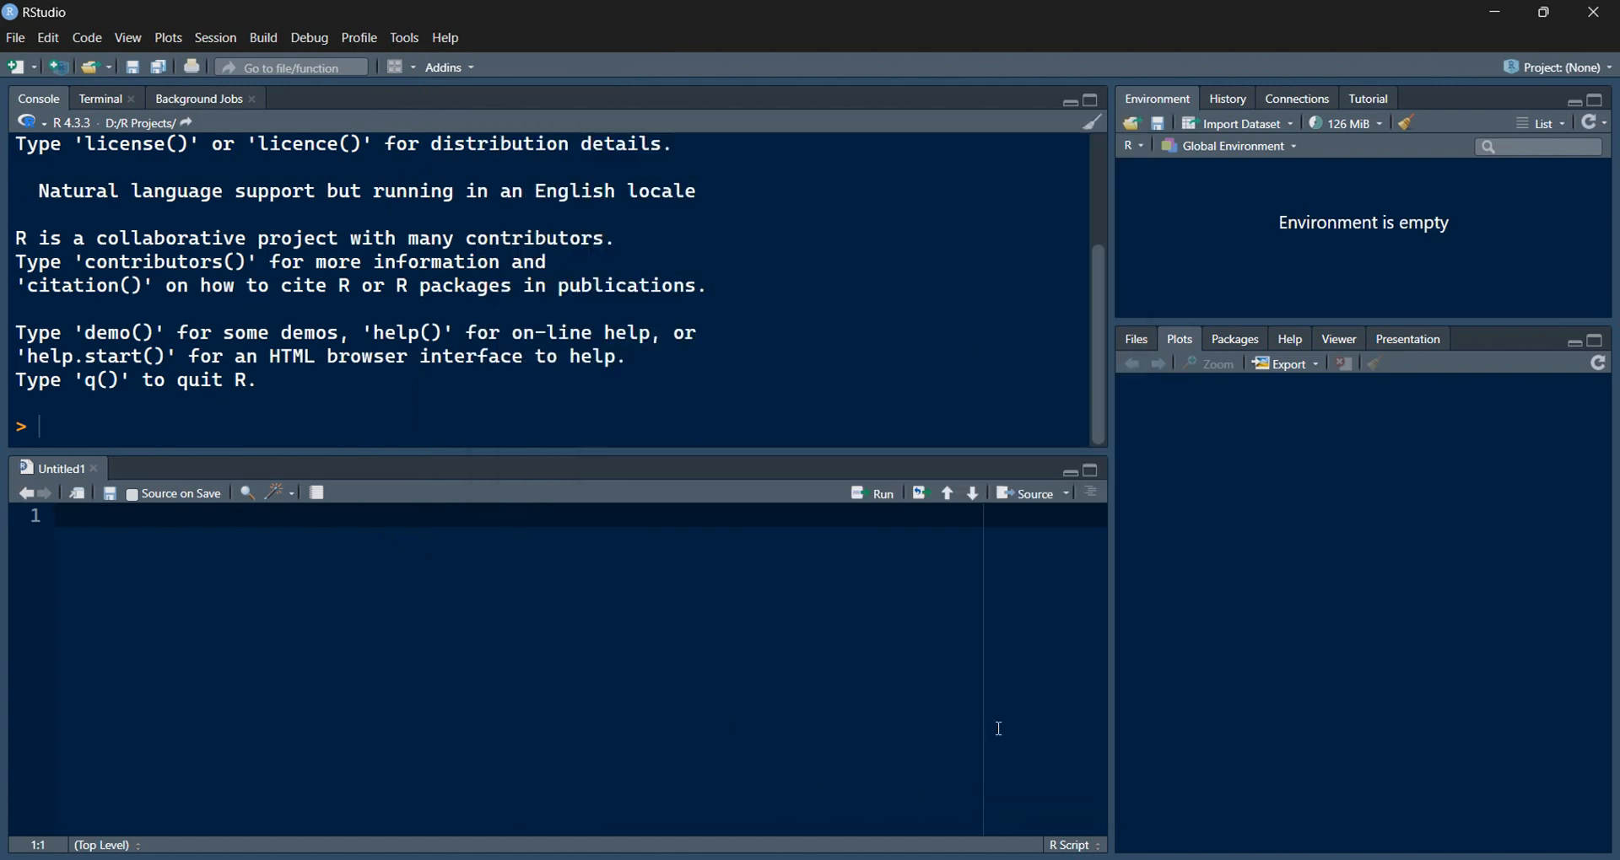